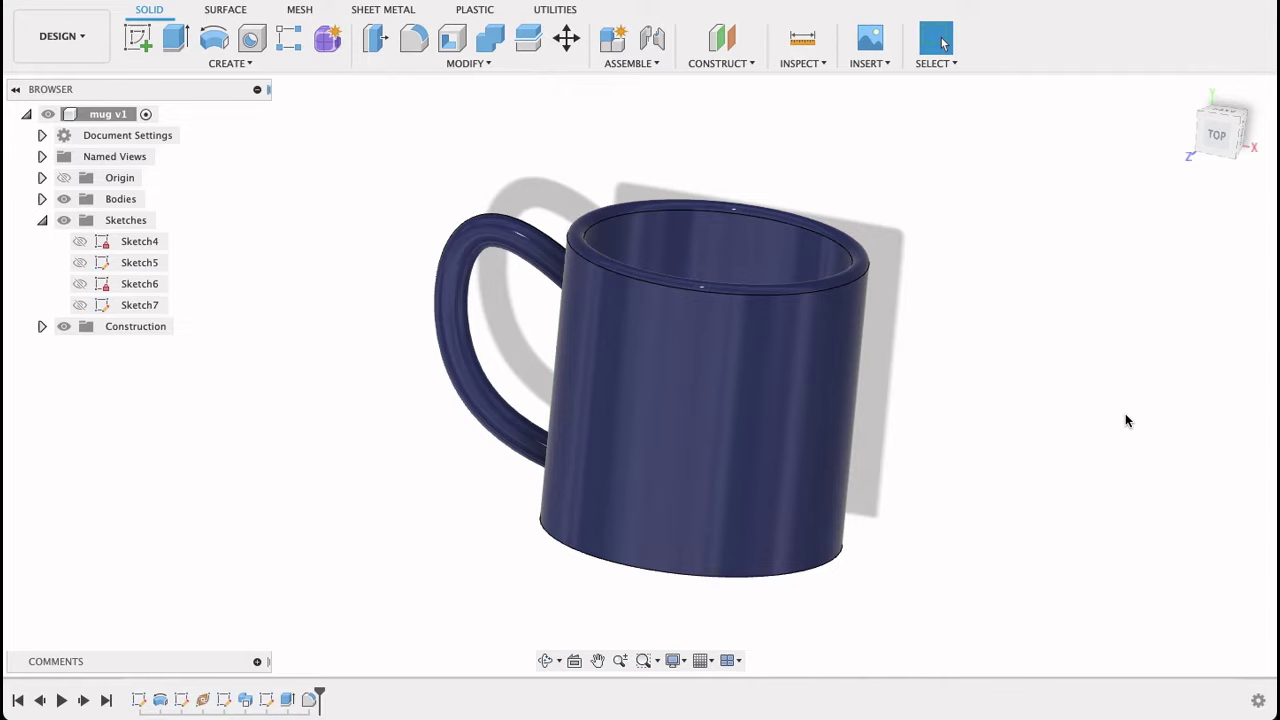
Orbit around the finished mug, then roll the timeline back to an empty design
key("F4")
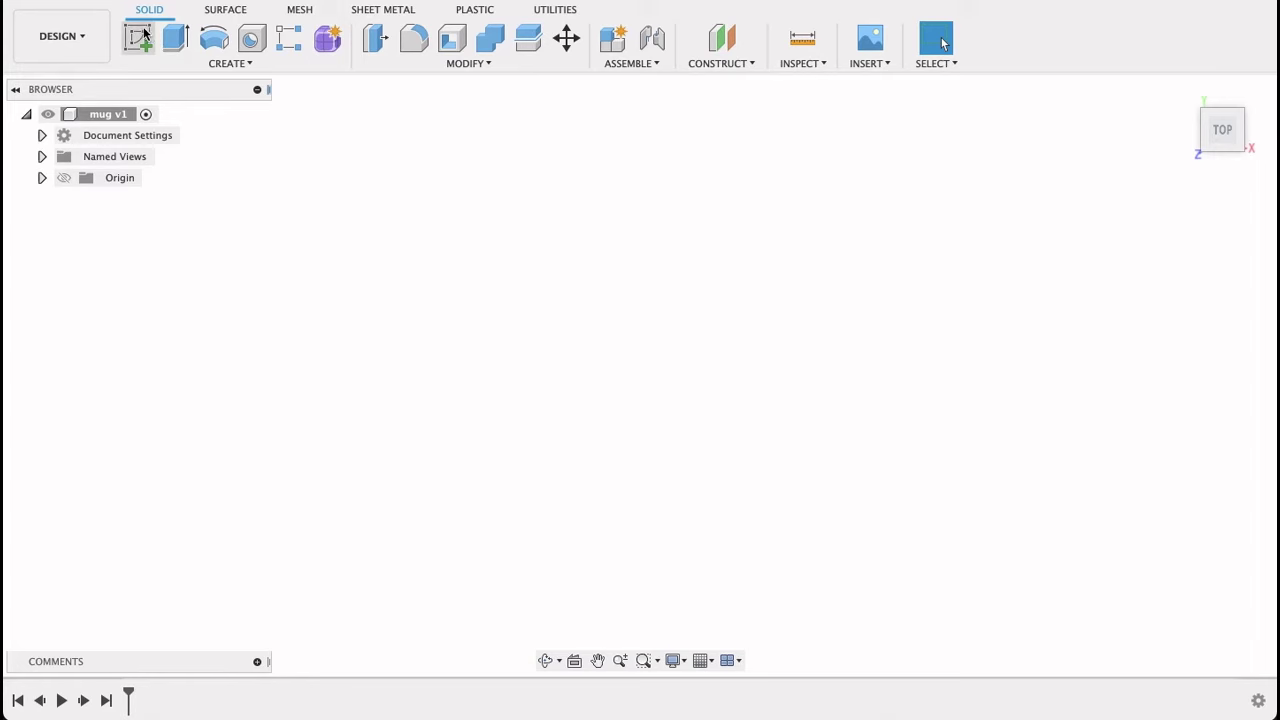
Draw a rectangle about 40 mm wide and 80 mm tall on the XY plane from the origin
left_click(140, 37)
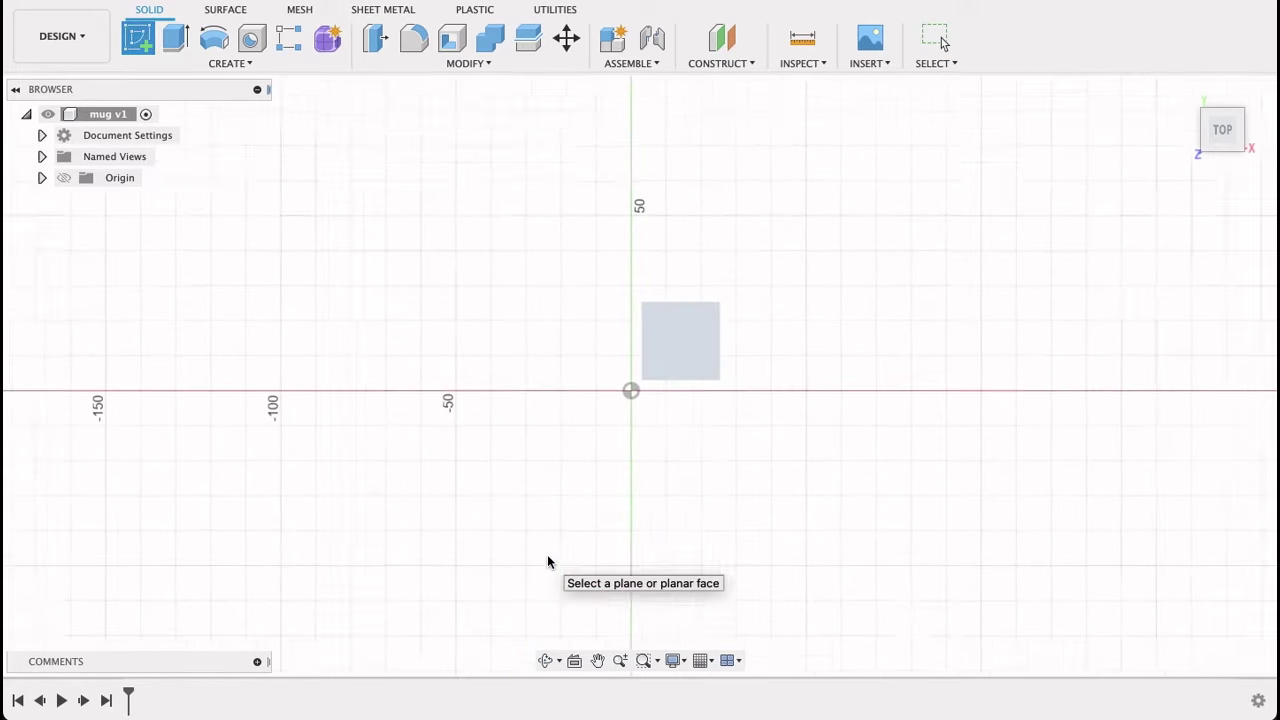
left_click(698, 330)
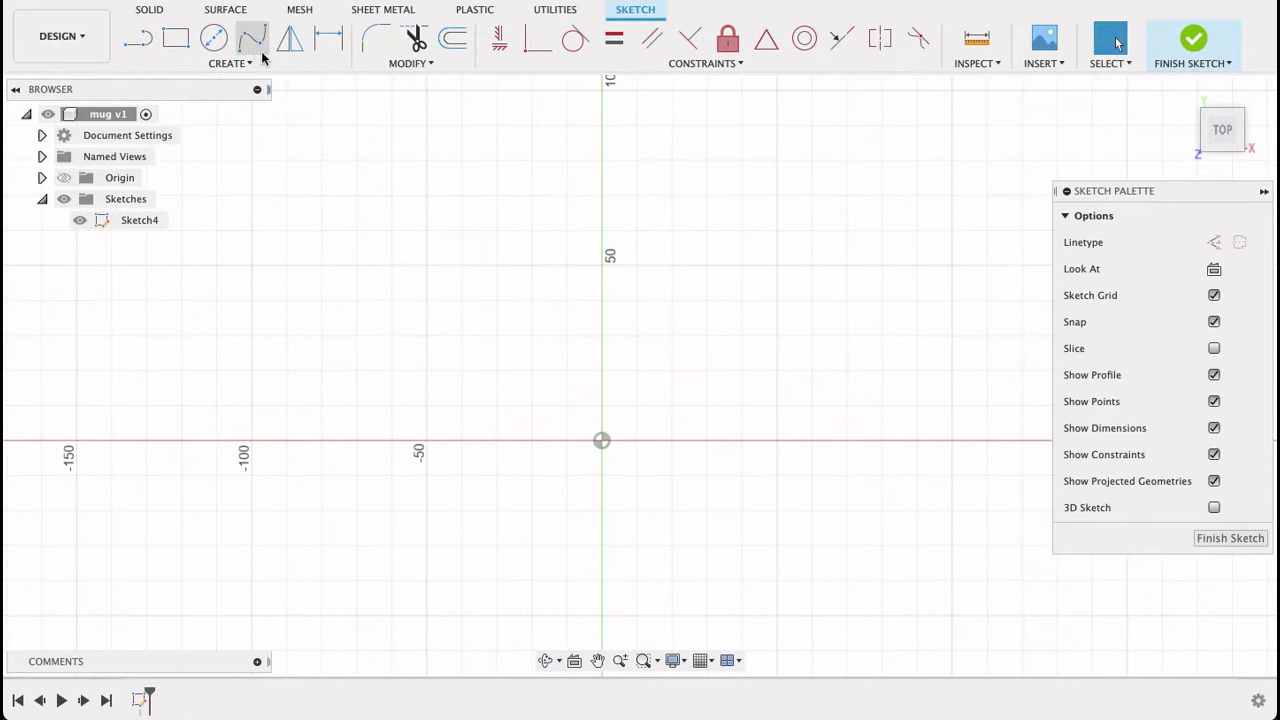
left_click(175, 38)
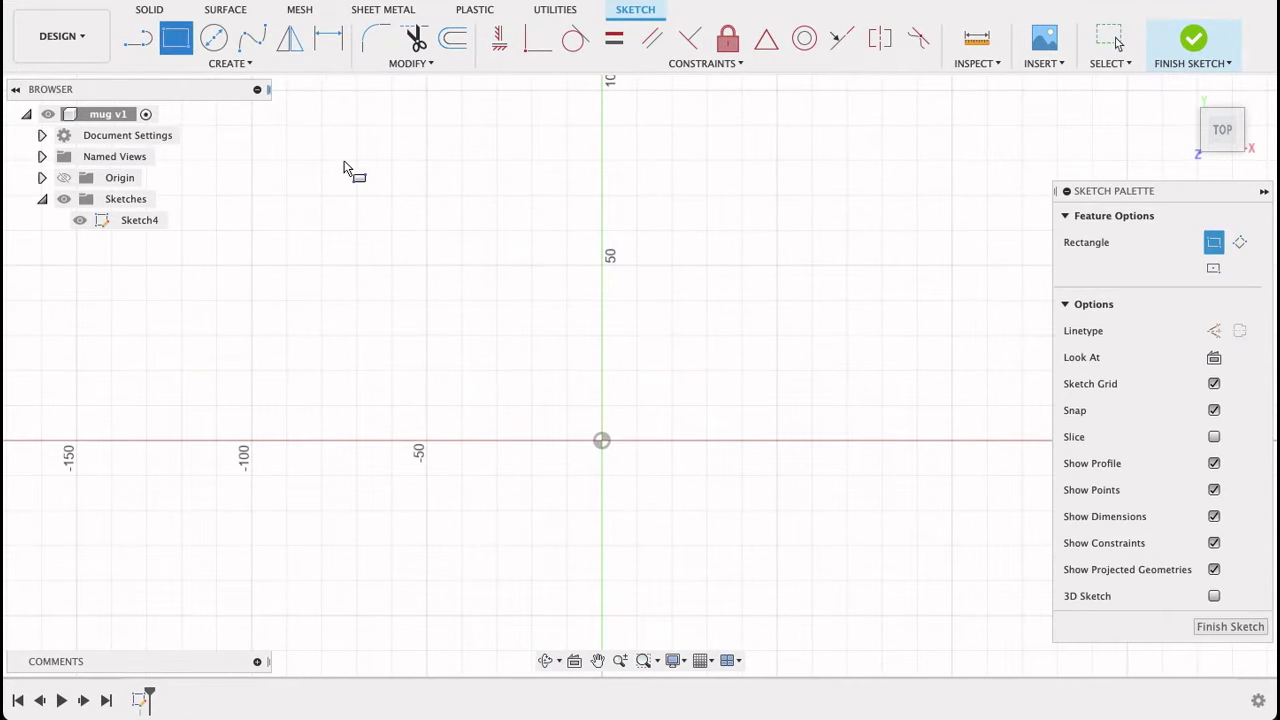
left_click(601, 441)
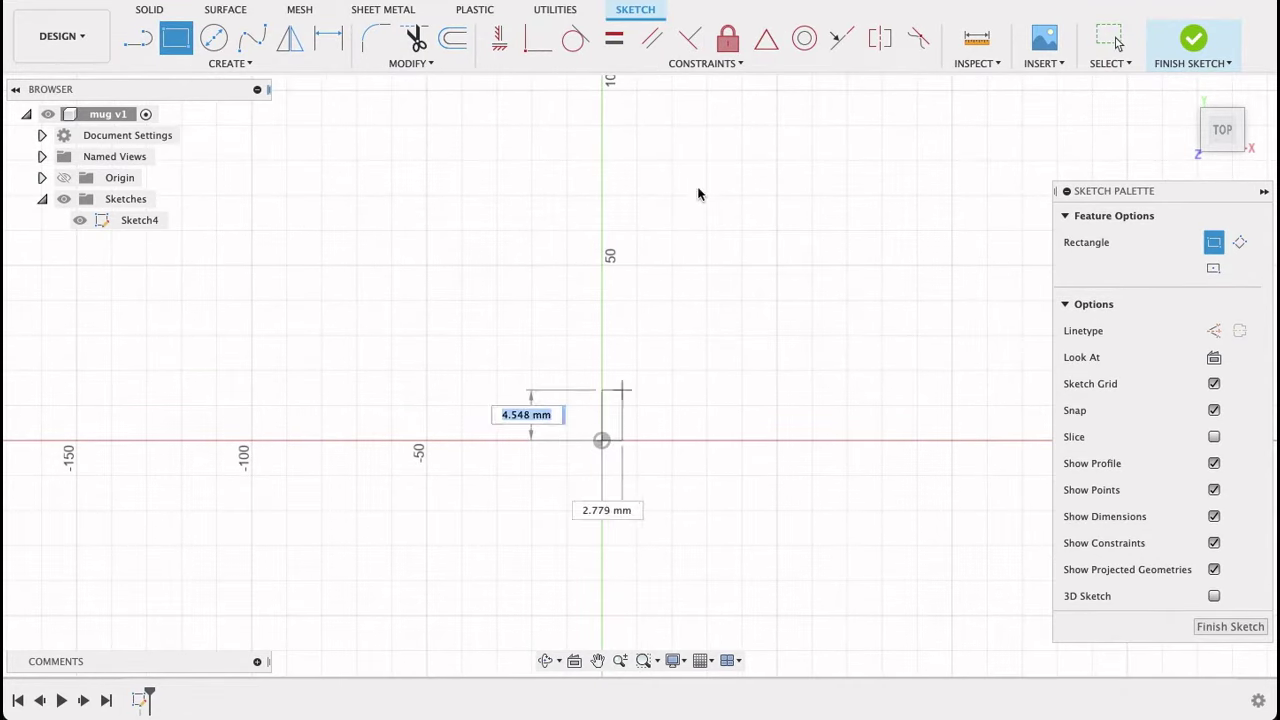
left_click(743, 162)
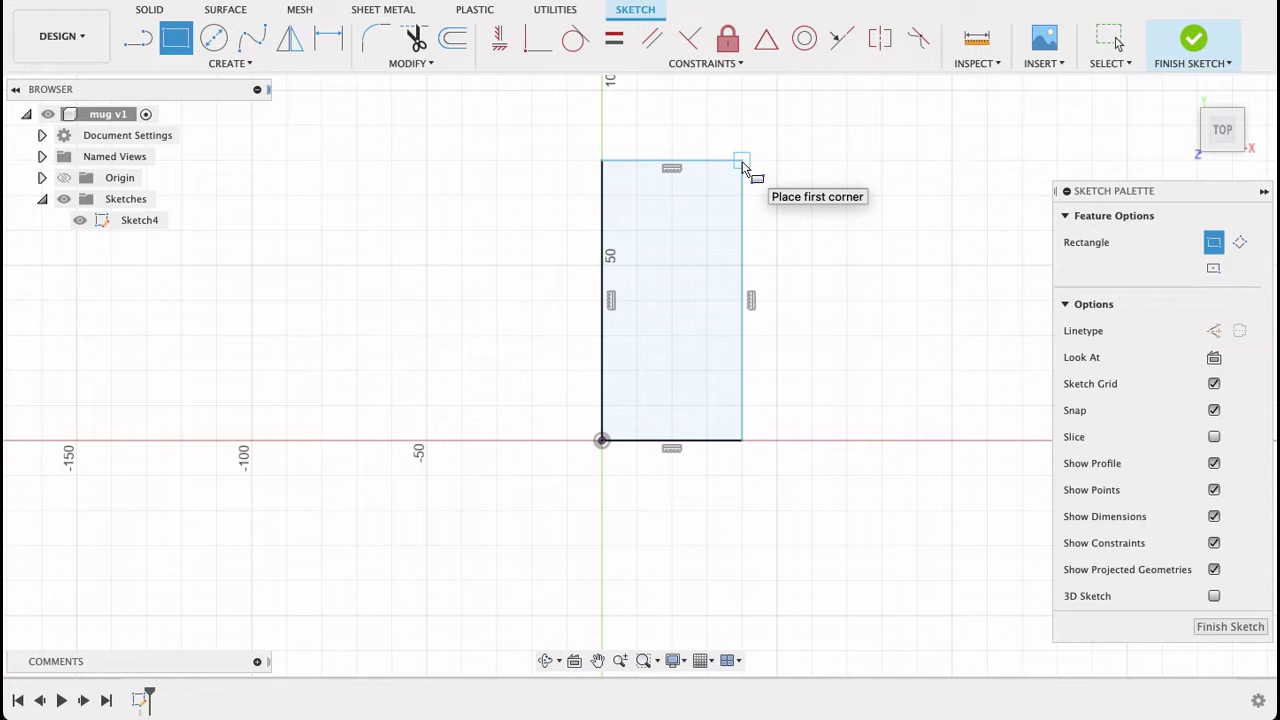
Dimension the rectangle's left side to 90 mm and top to 45 mm, then finish the sketch
key("d")
left_click(605, 258)
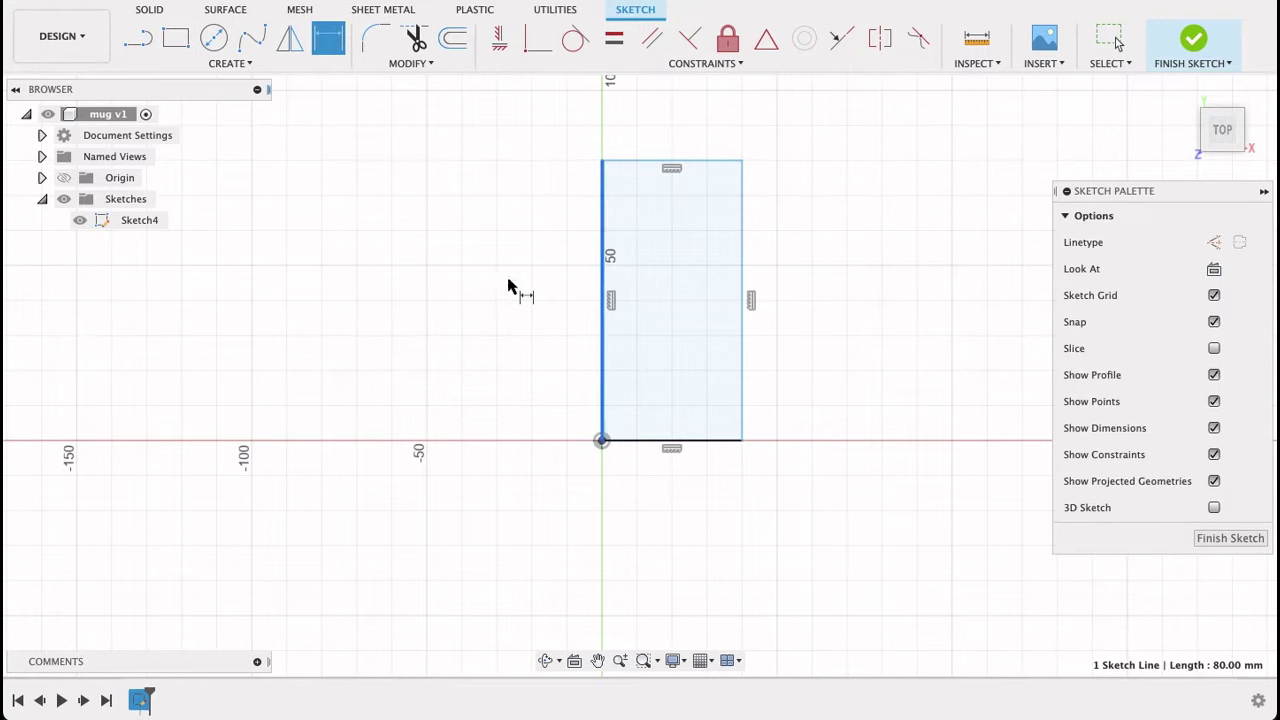
left_click(508, 285)
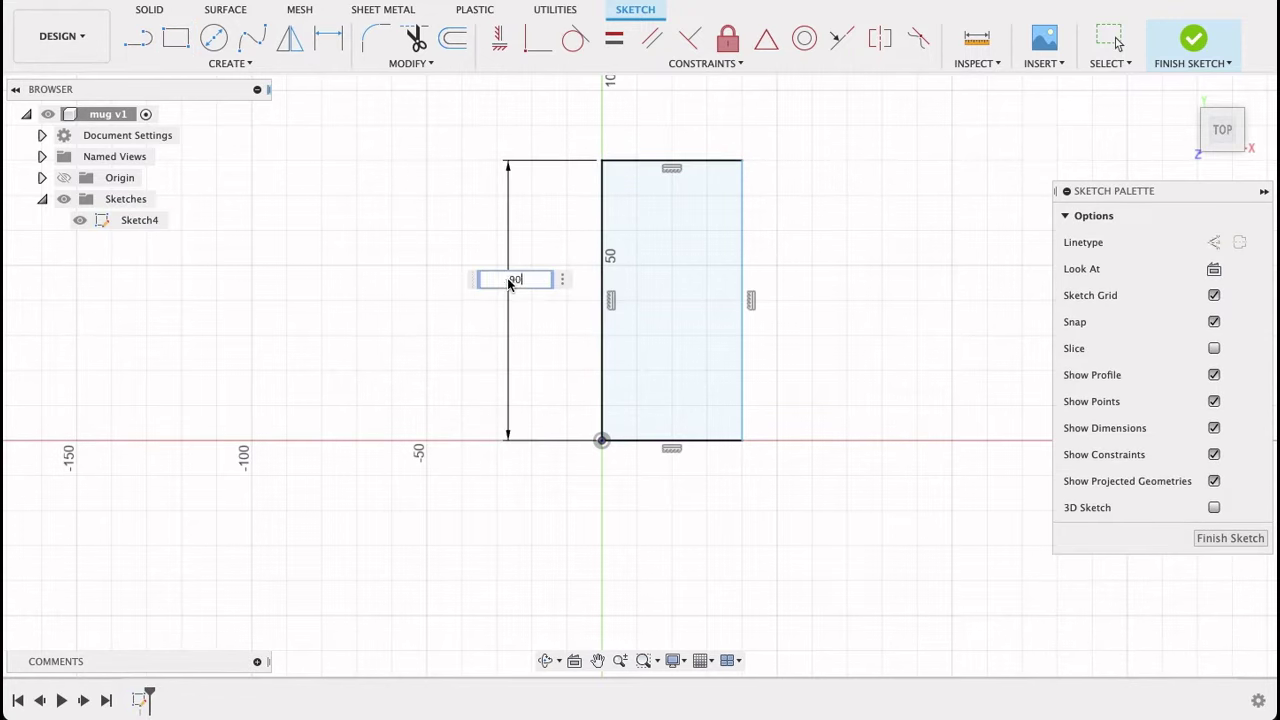
type("90")
key("Return")
scroll(688, 205, "down", 1)
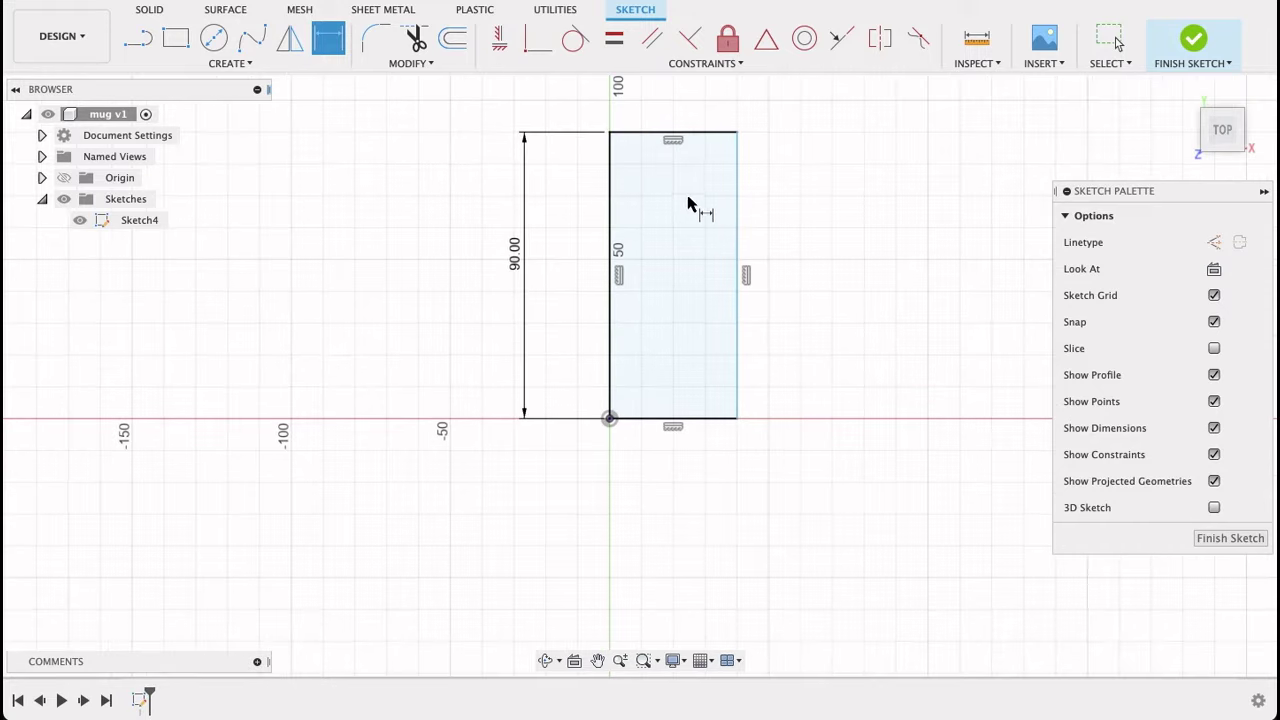
left_click(695, 138)
left_click(693, 108)
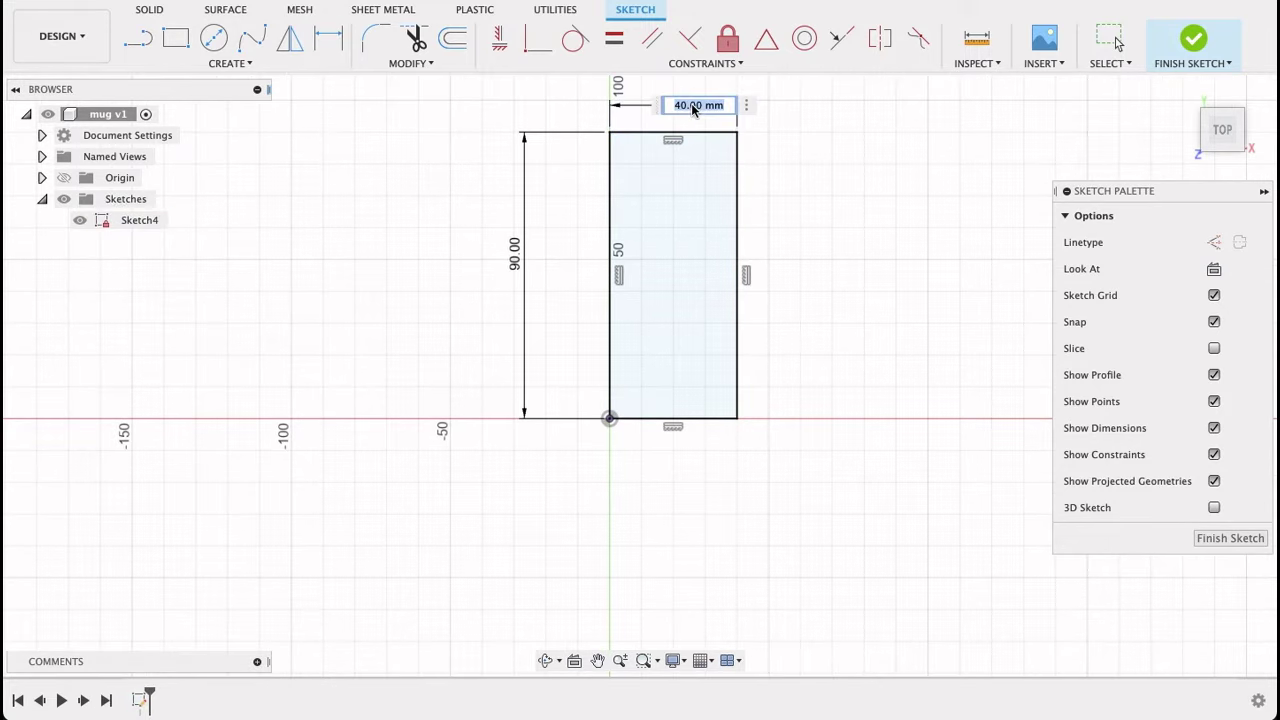
type("45")
key("Return")
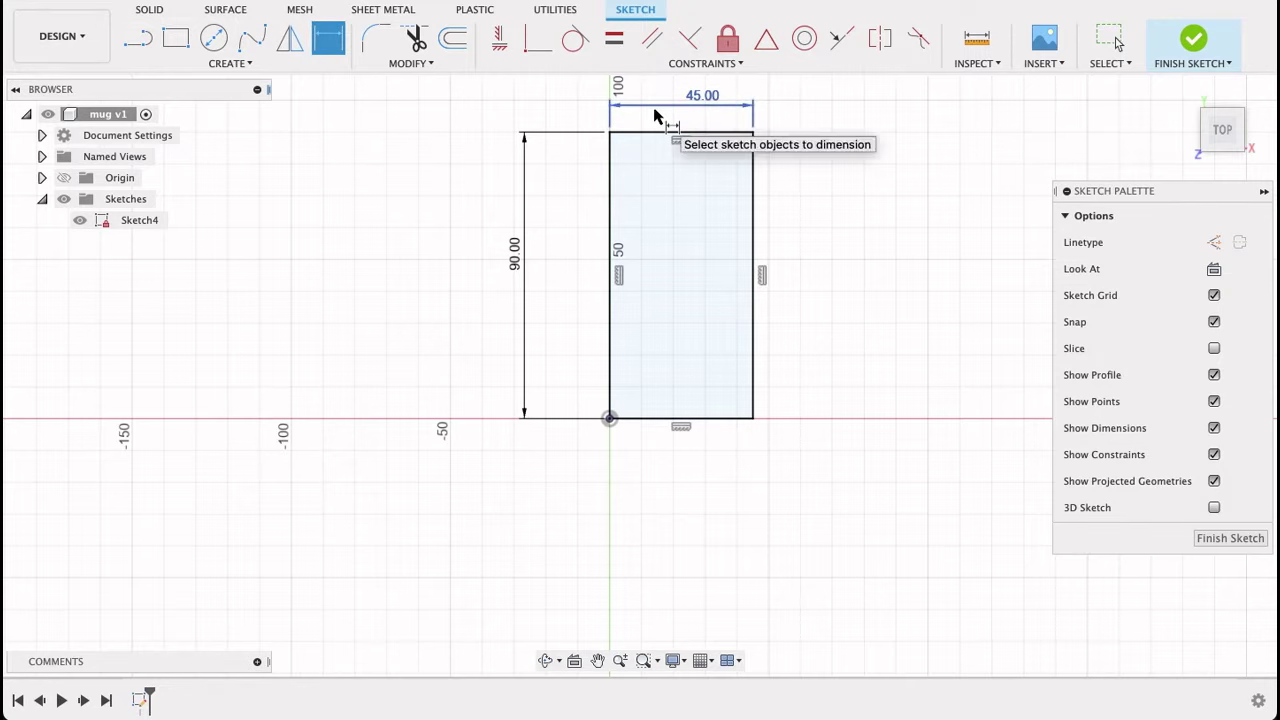
left_click(1241, 544)
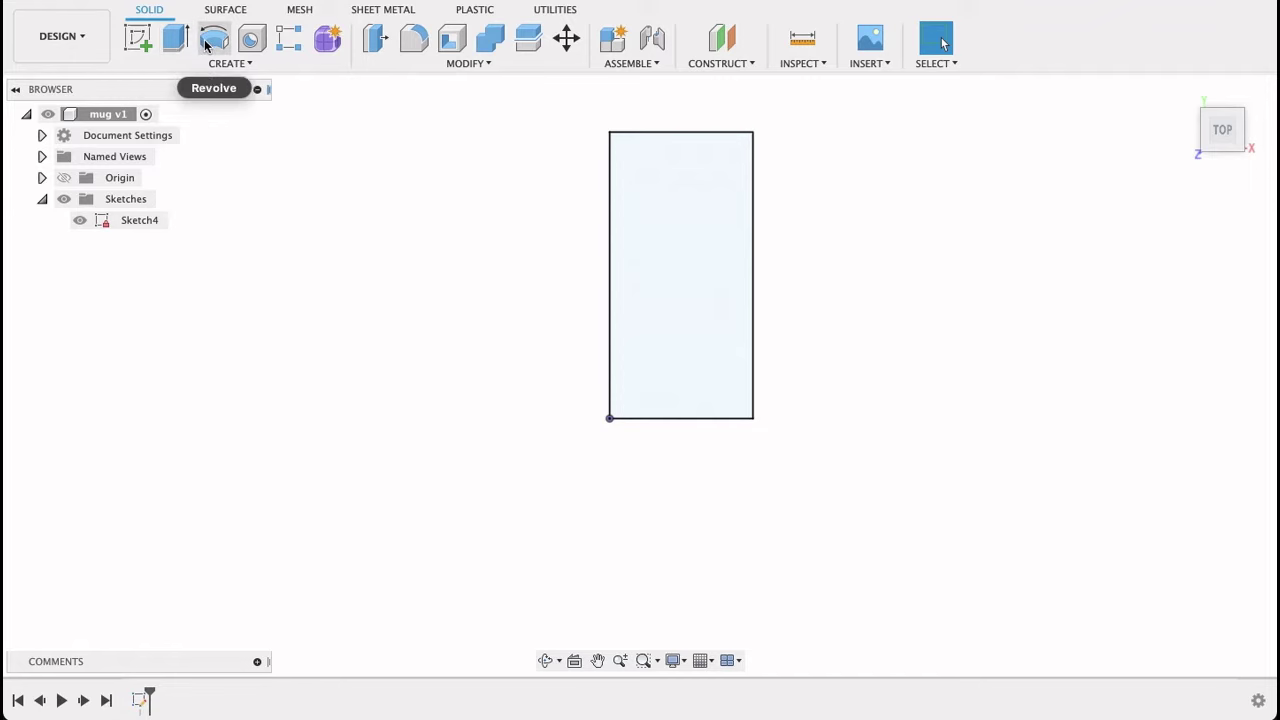
Revolve the rectangle 360° about its left edge into a solid cylinder
left_click(213, 40)
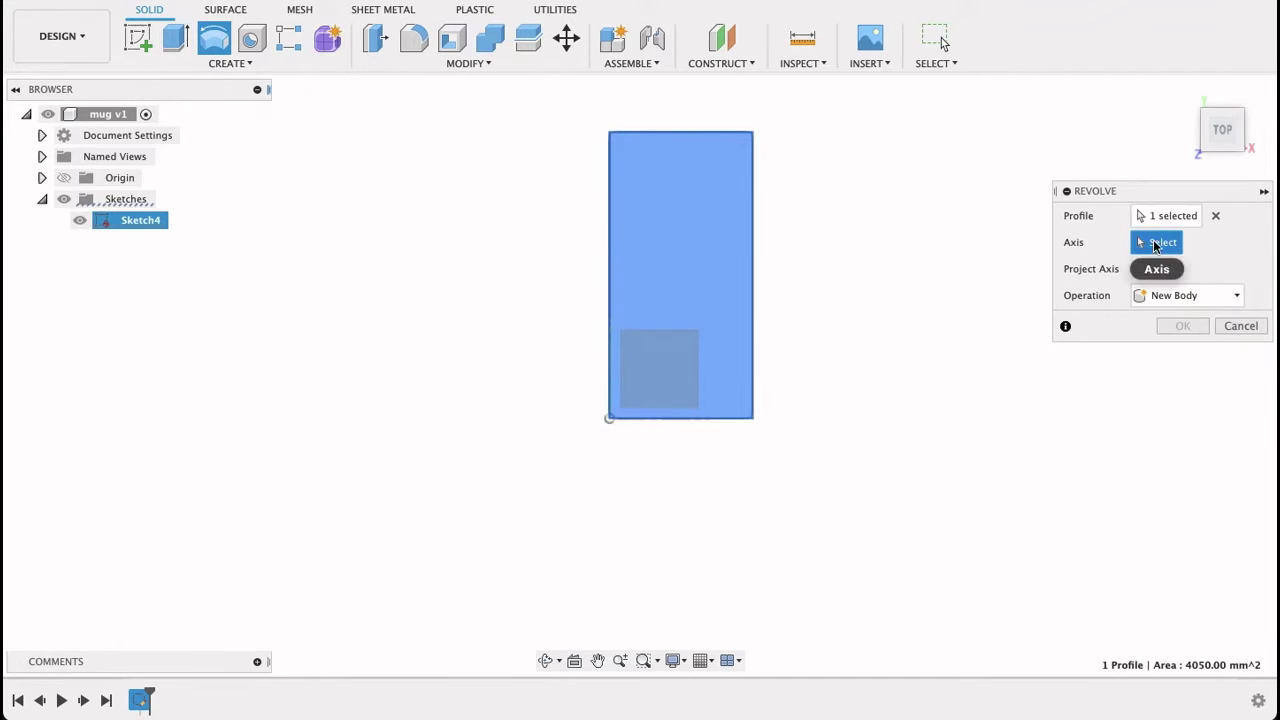
left_click(609, 240)
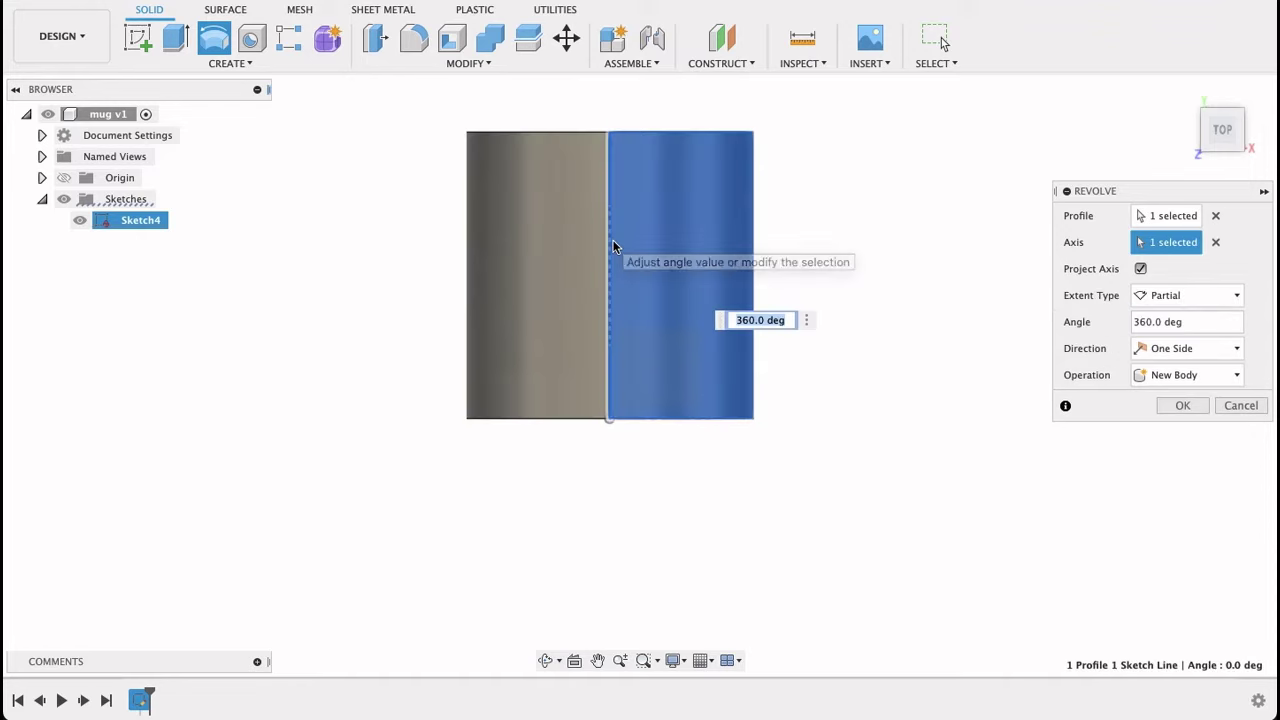
left_click(1178, 410)
middle_click_drag(893, 344, 897, 266, "shift")
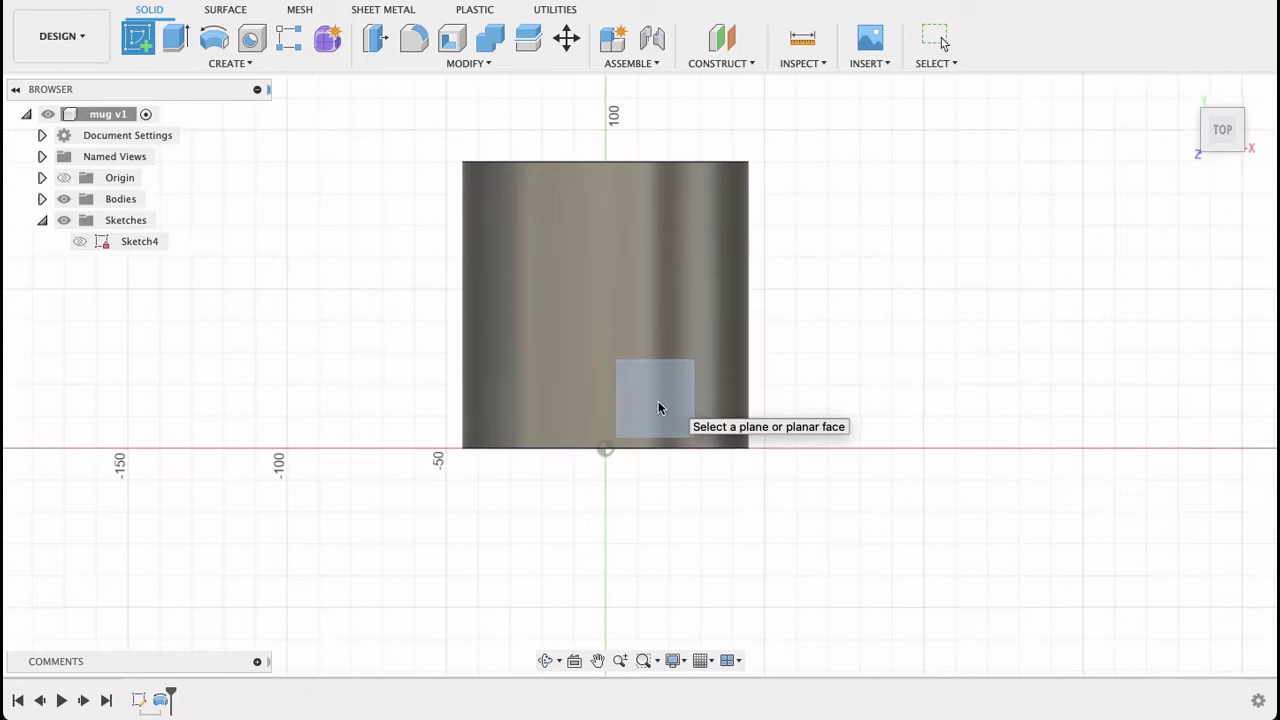
On the front plane, sketch a three-point spline handle curve from the cylinder's upper-left to lower-left side
left_click(658, 401)
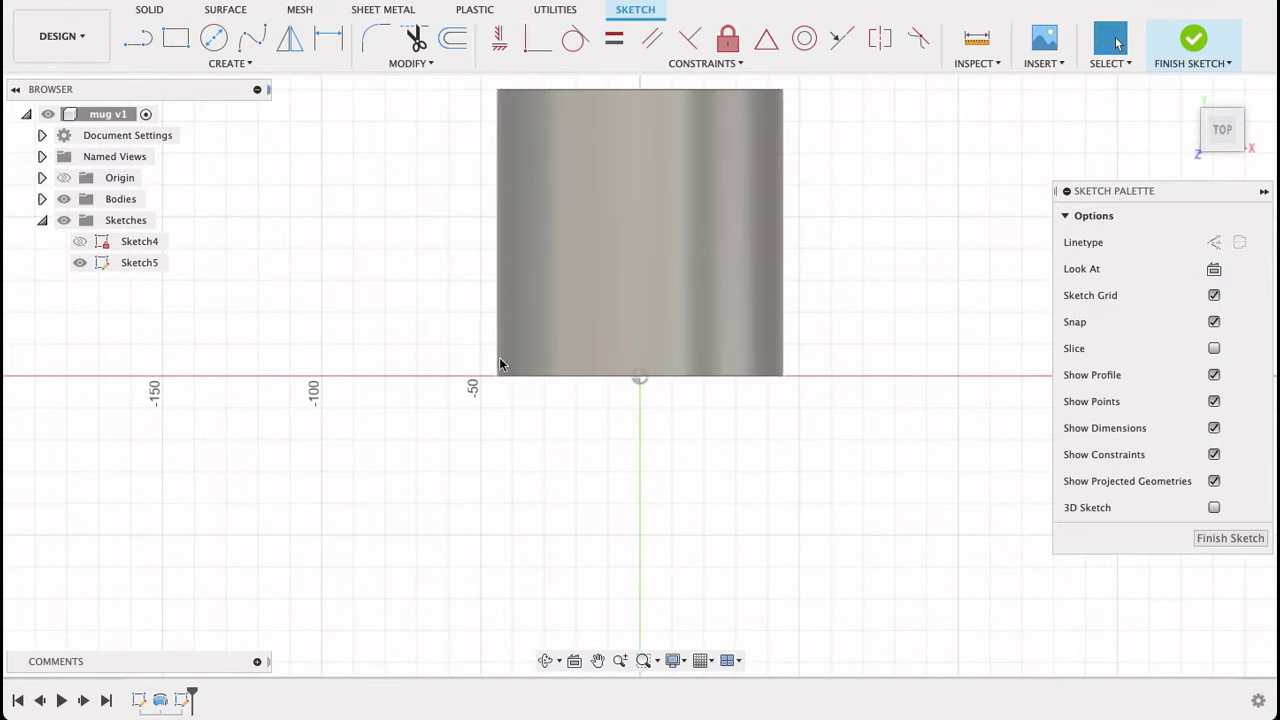
left_click(249, 37)
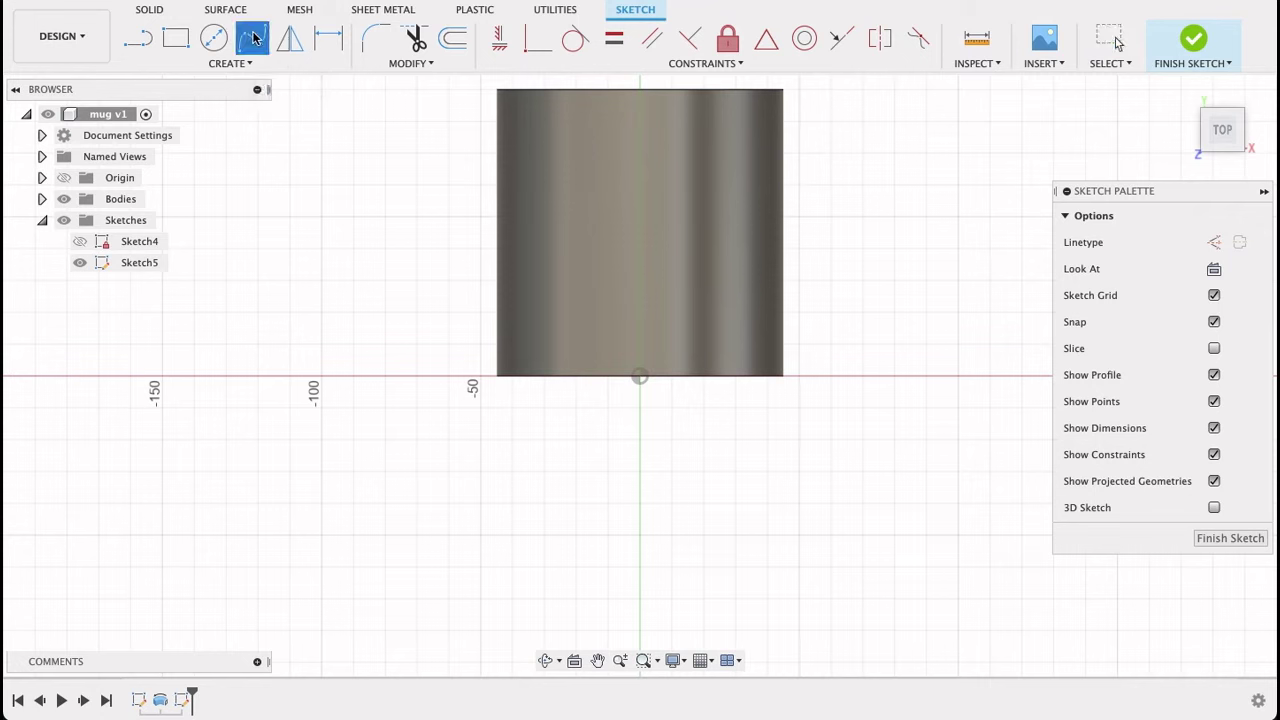
left_click(511, 153)
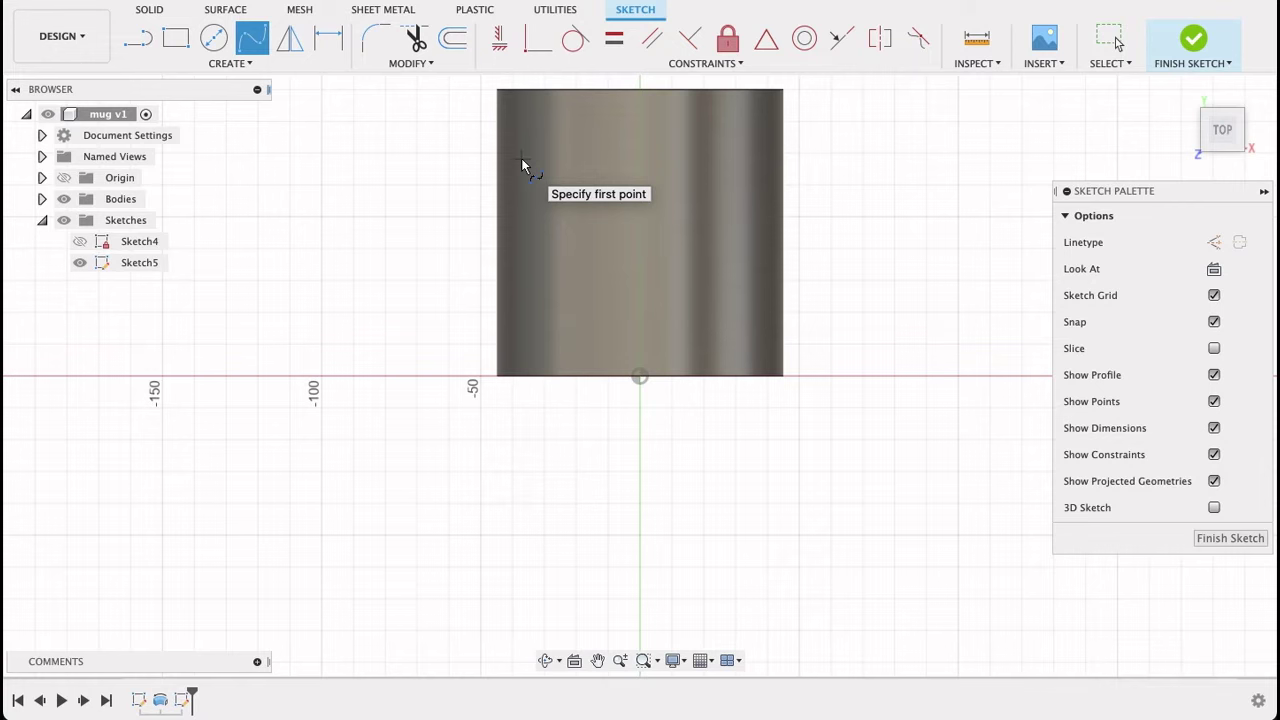
middle_click_drag(521, 158, 538, 214)
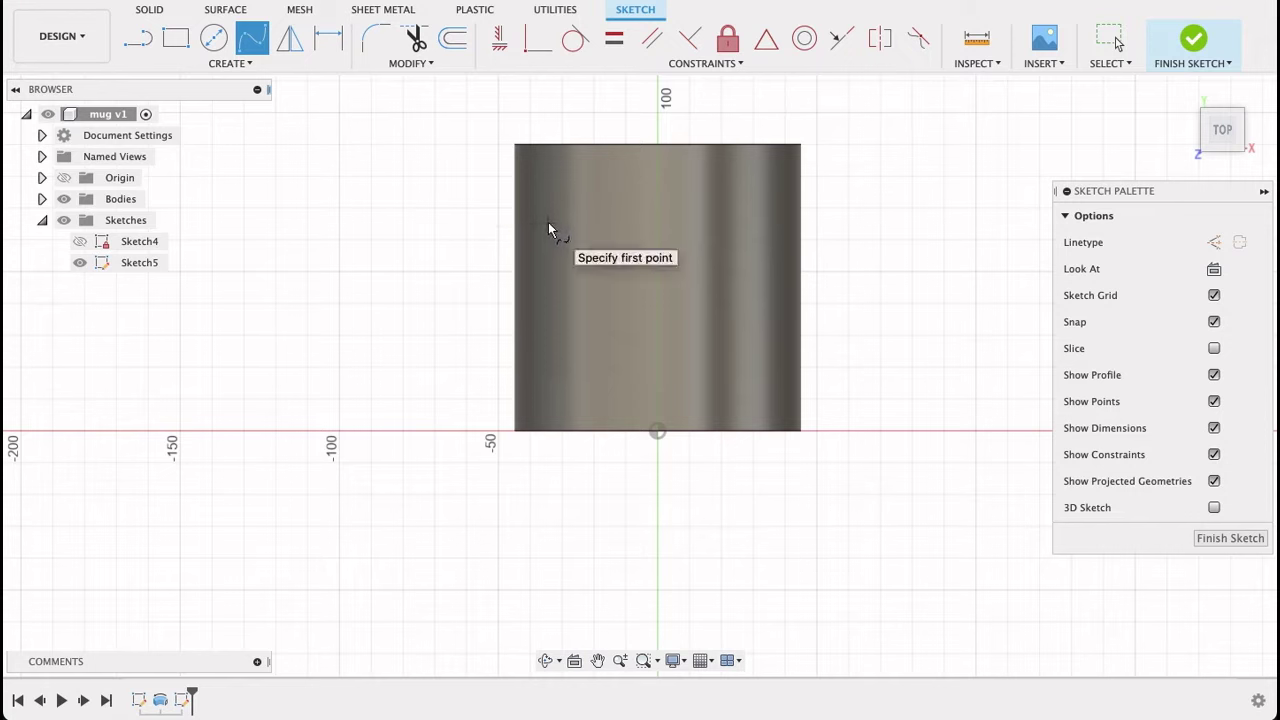
left_click(547, 222)
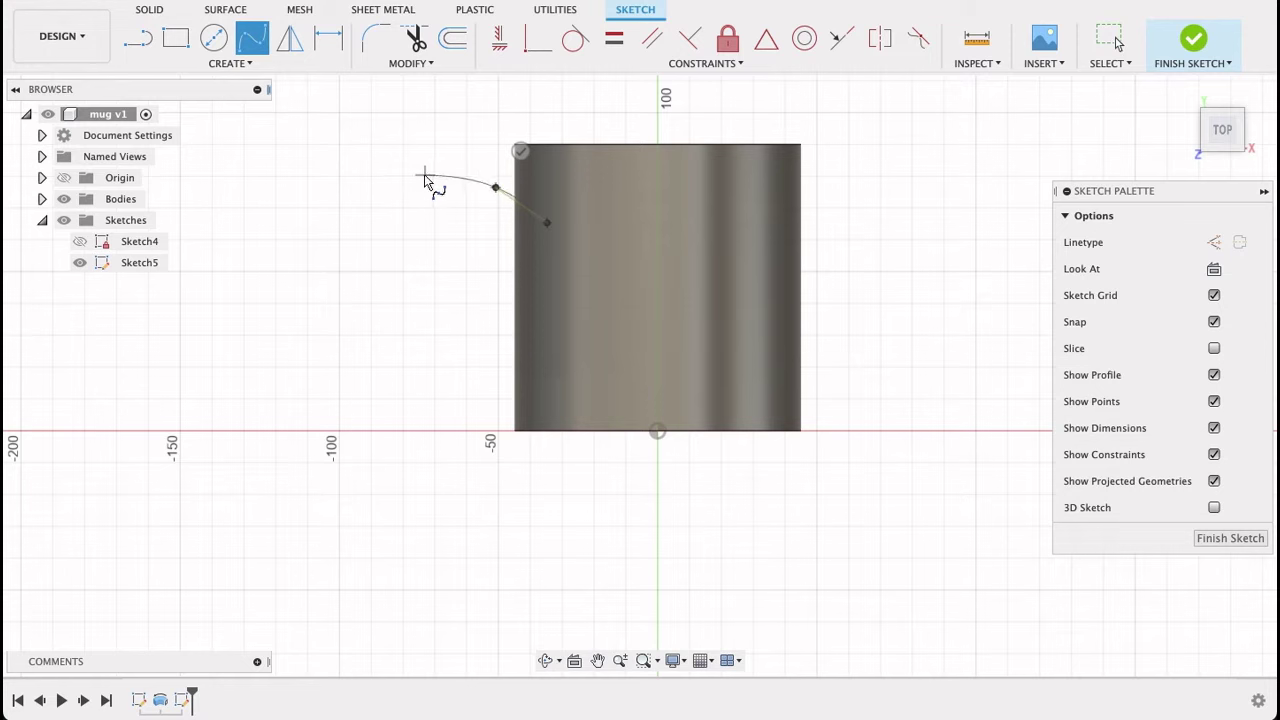
left_click(408, 279)
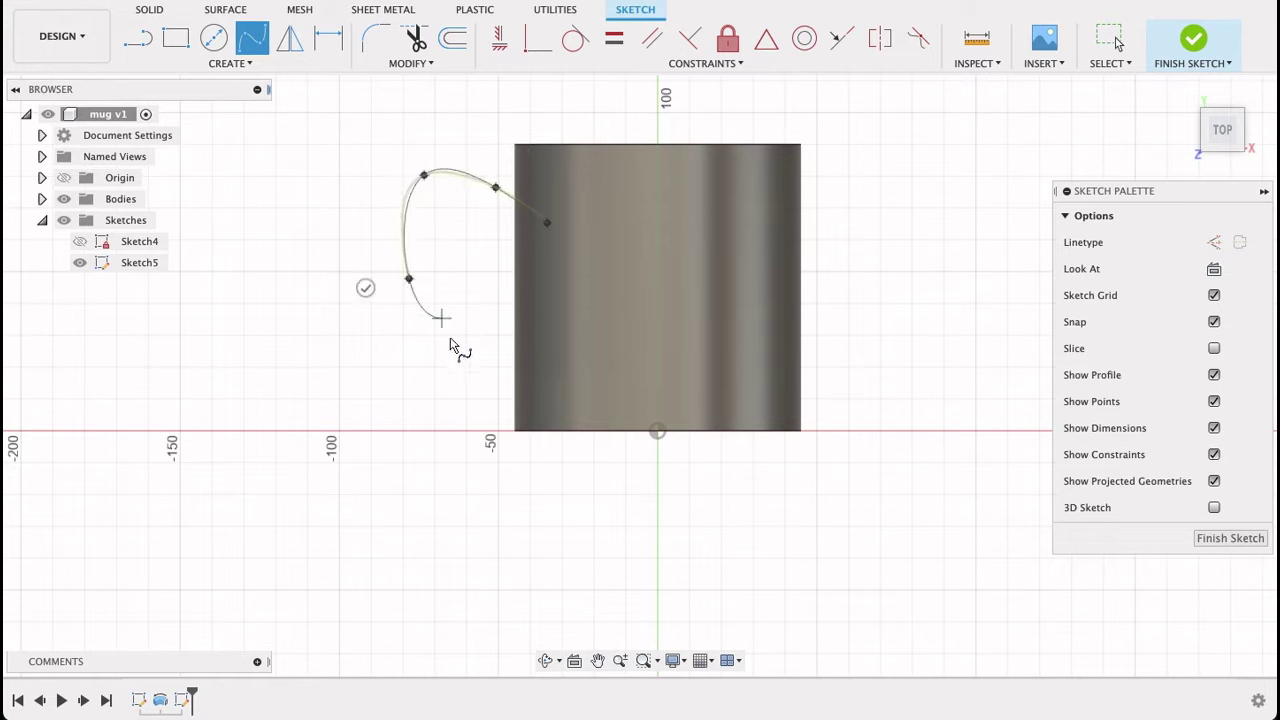
double_click(544, 383)
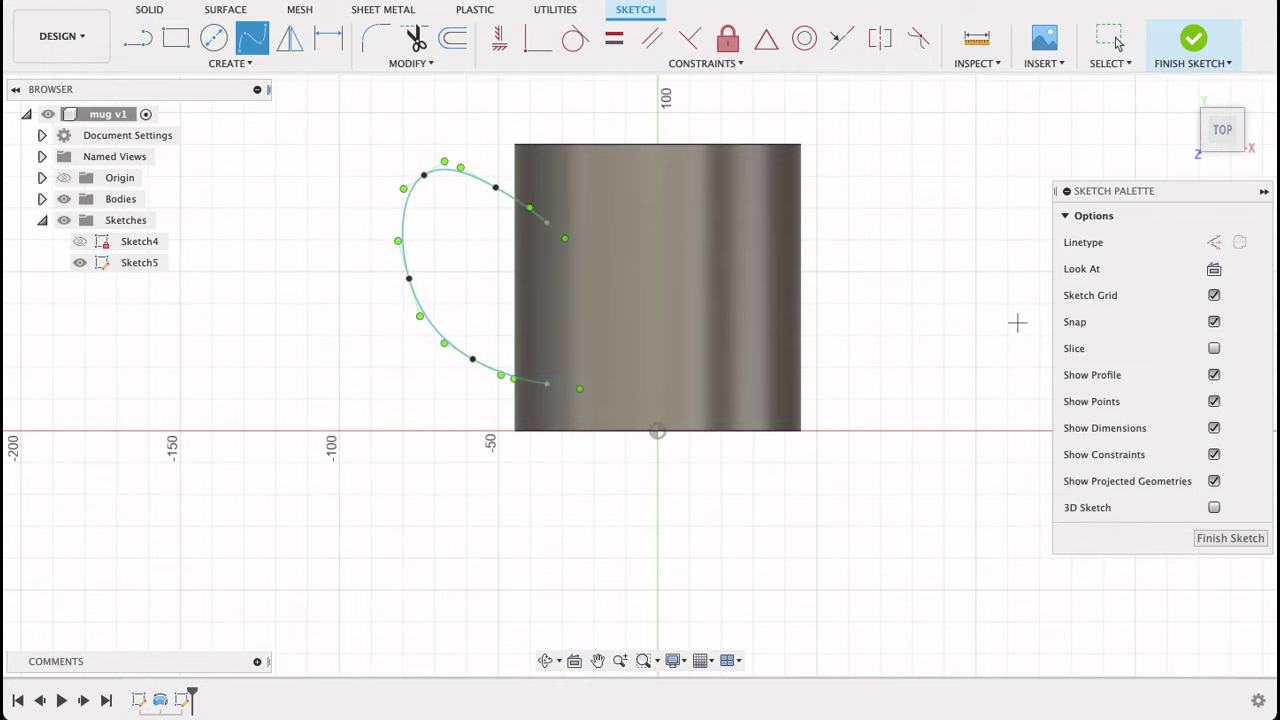
left_click(1207, 542)
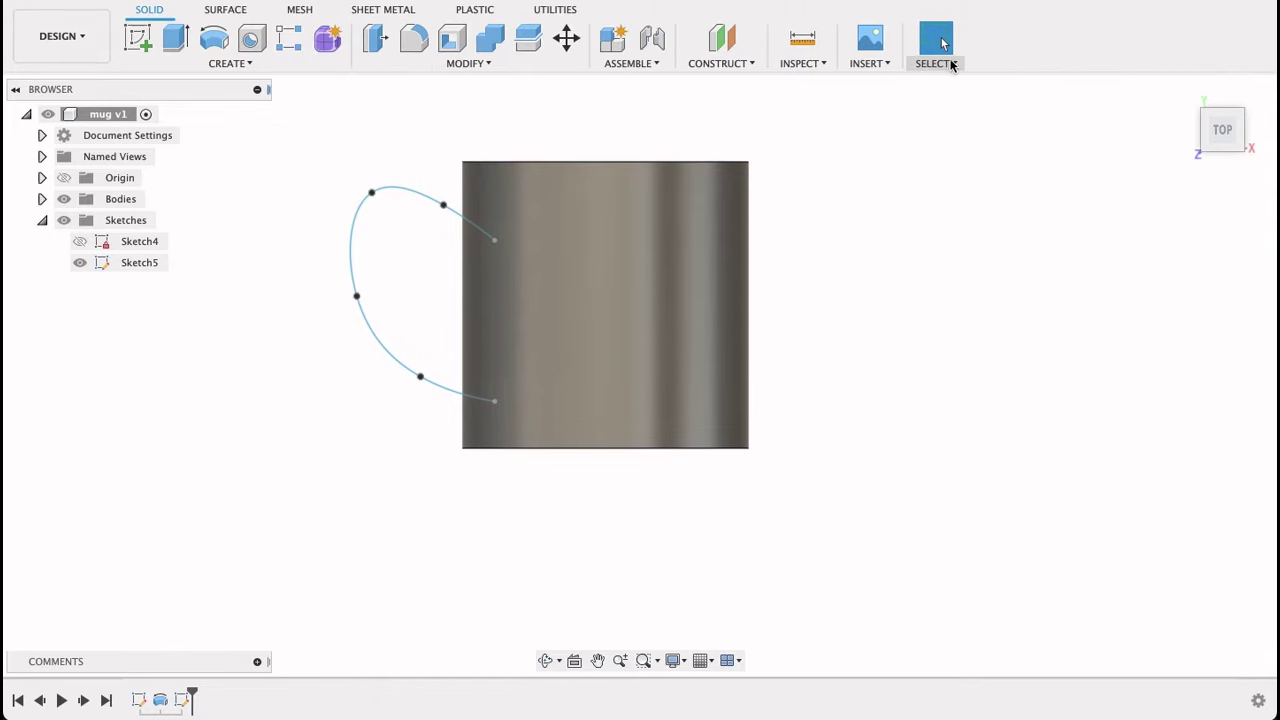
Add a Plane Along Path on the handle spline, positioned at its top end
left_click(712, 63)
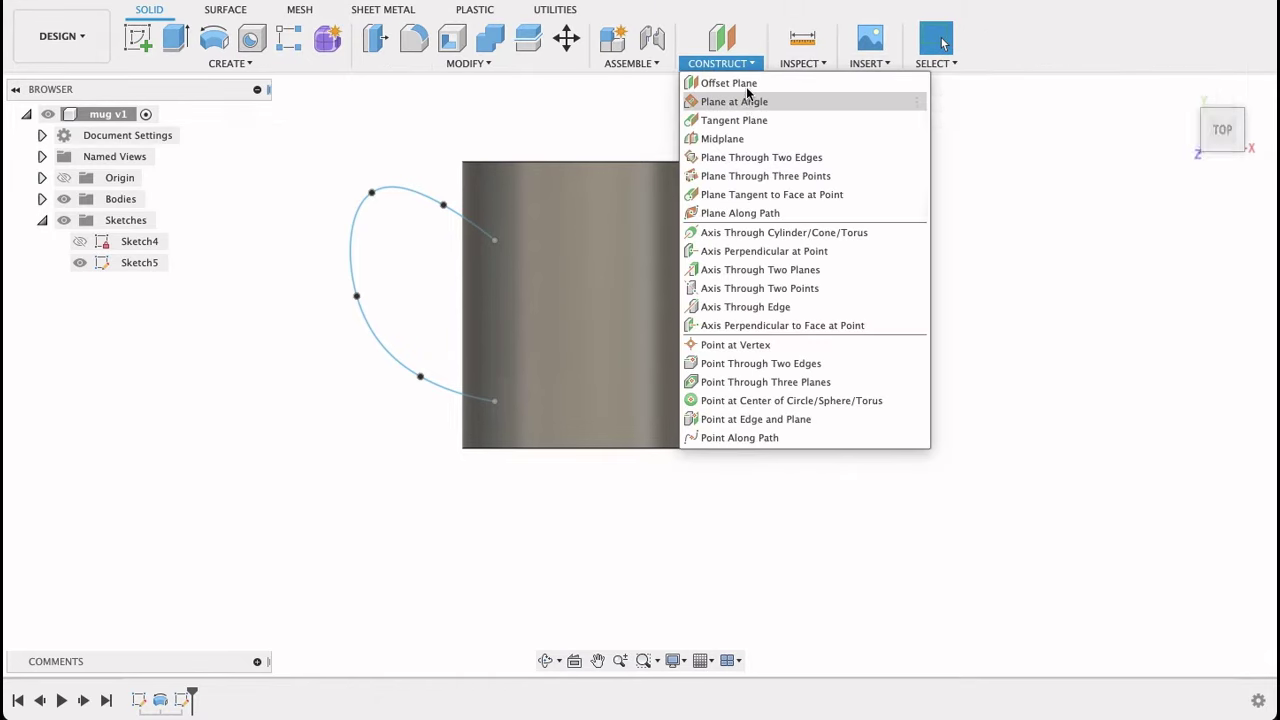
left_click(740, 213)
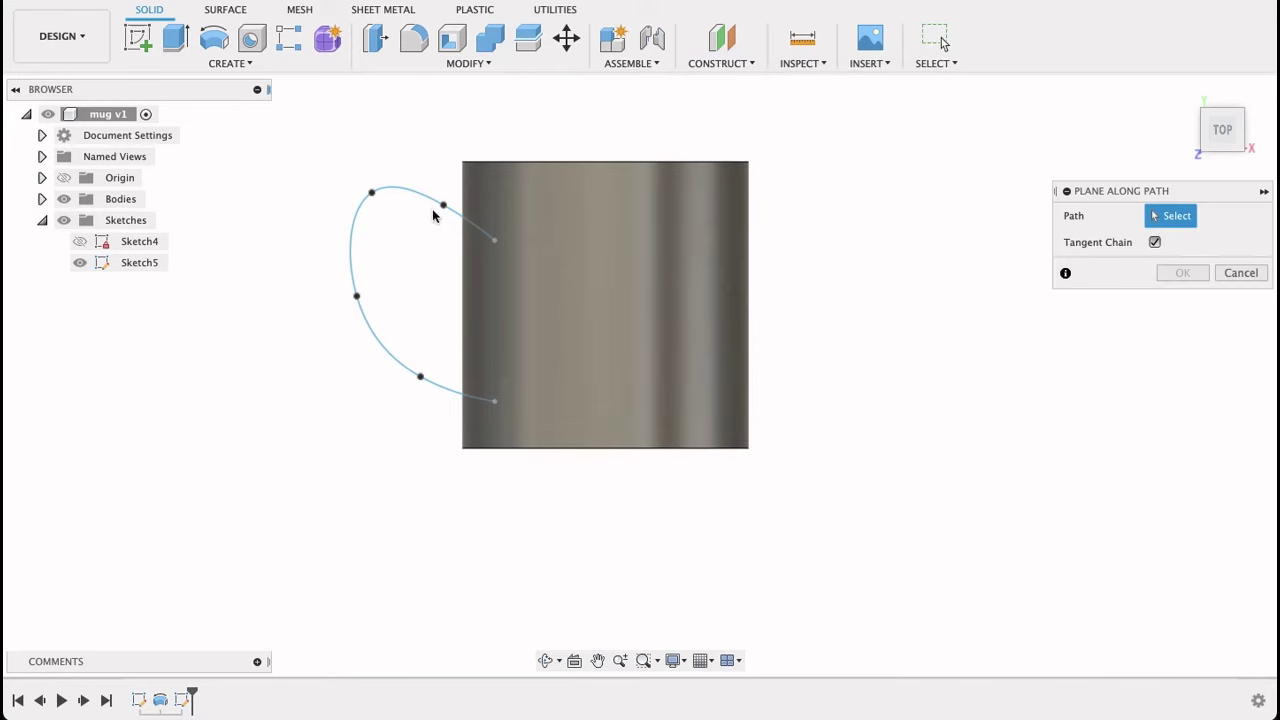
left_click(430, 201)
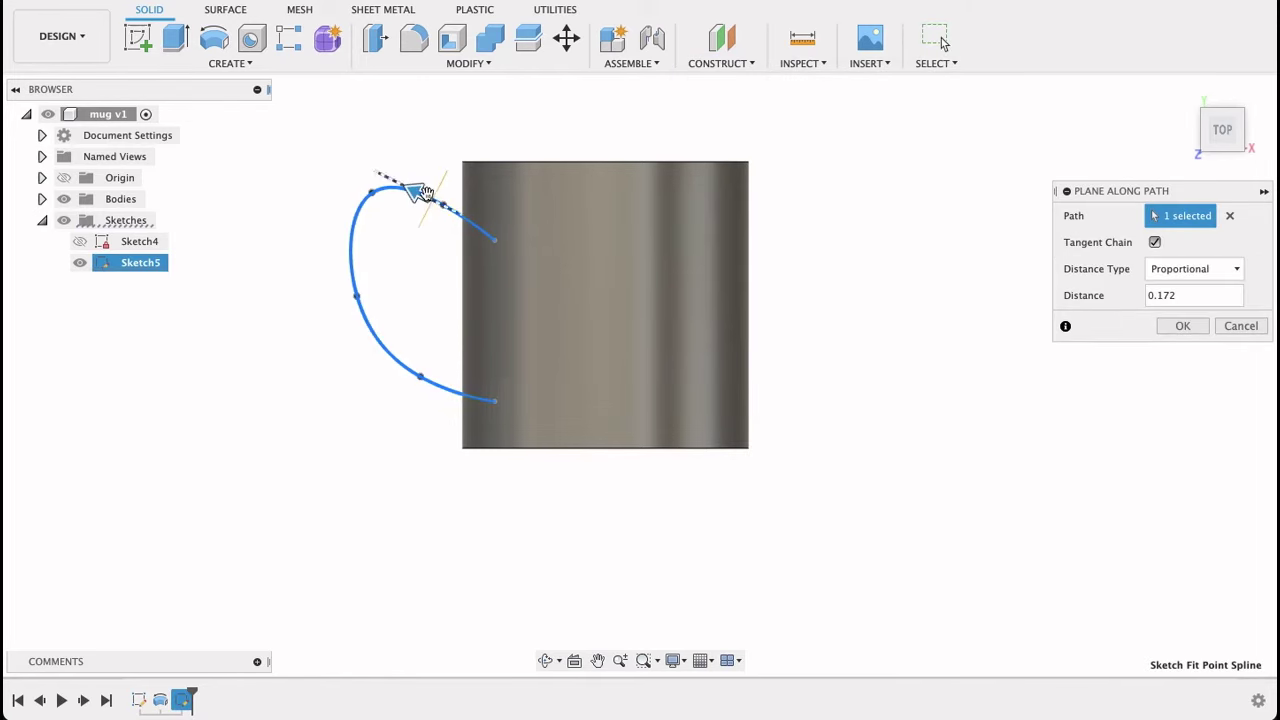
mouse_move(347, 189)
left_mouse_down()
mouse_move(310, 237)
mouse_move(409, 163)
mouse_move(480, 168)
mouse_move(570, 242)
left_mouse_up()
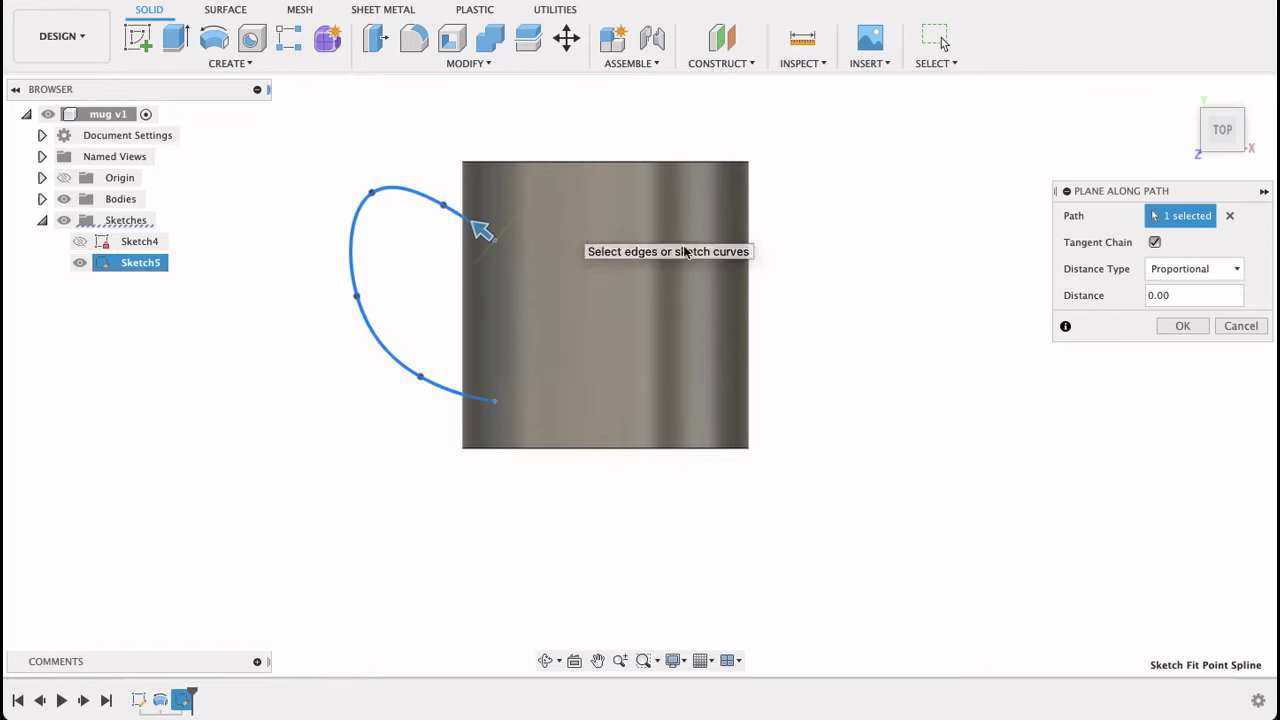
left_click(1183, 326)
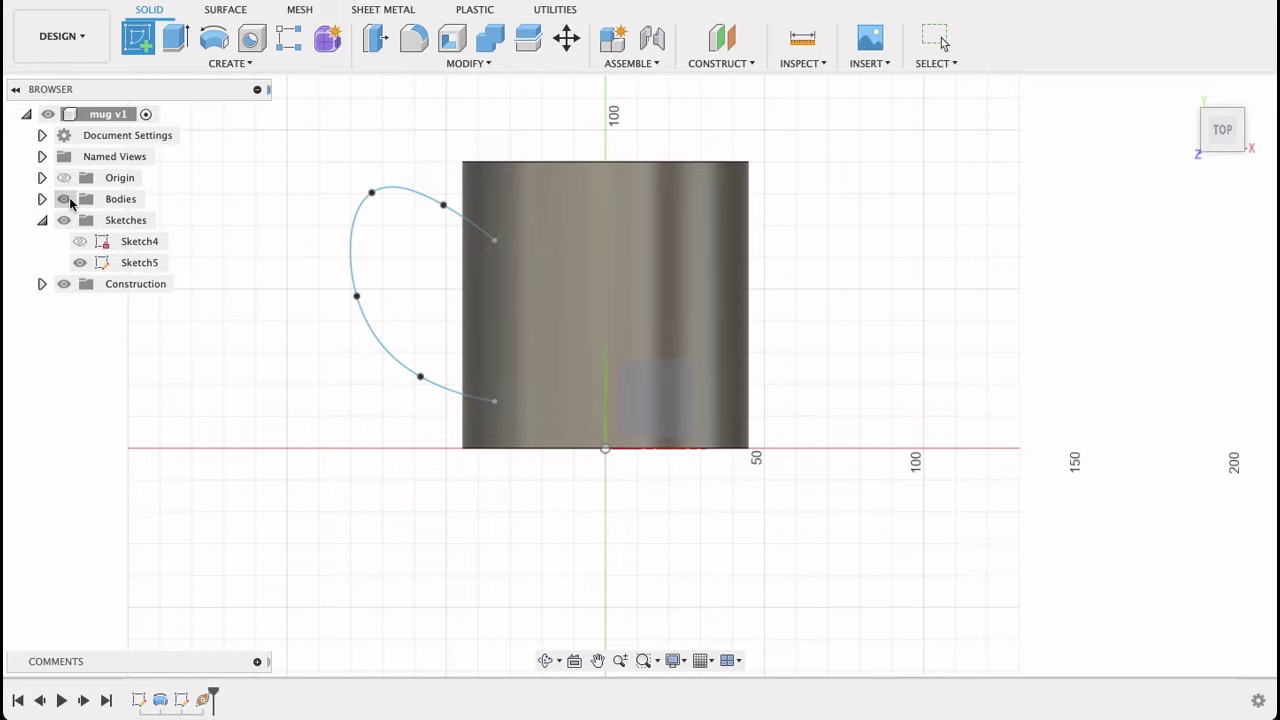
Sketch a 10 mm circle on the construction plane at the curve's top end, bodies hidden meanwhile
left_click(63, 199)
middle_click_drag(429, 277, 490, 321, "shift")
left_click(500, 266)
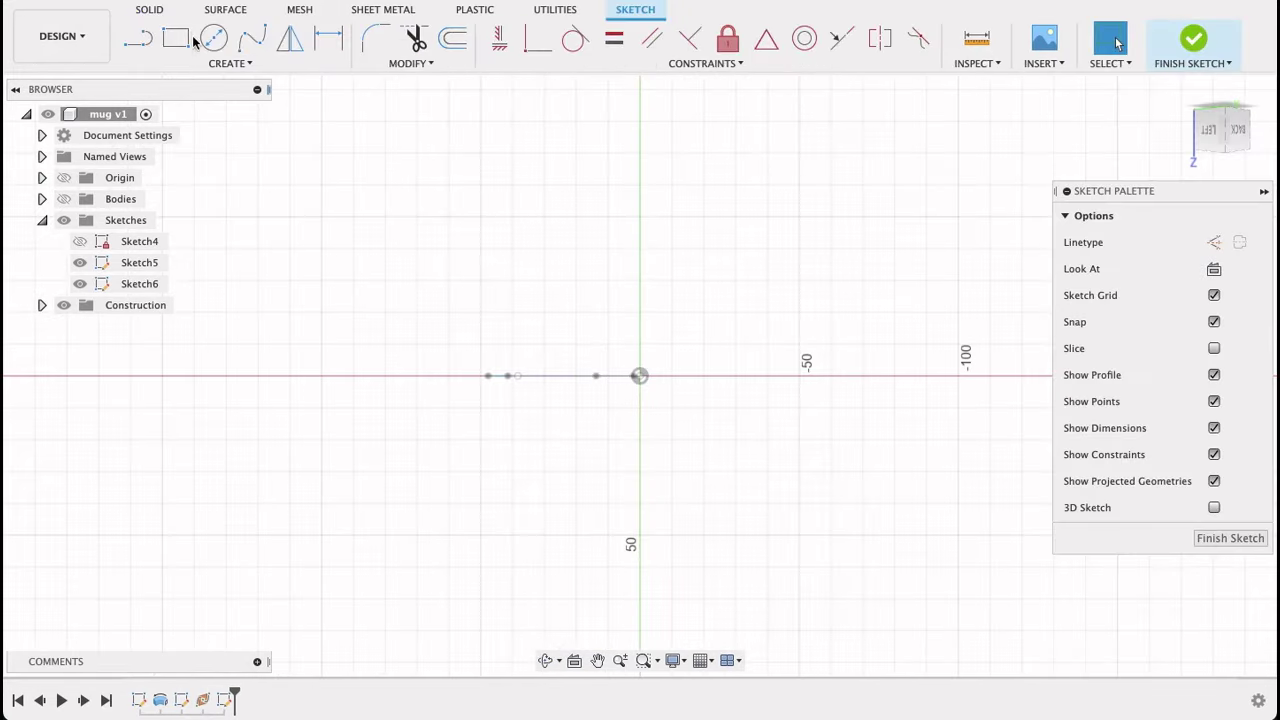
left_click(213, 38)
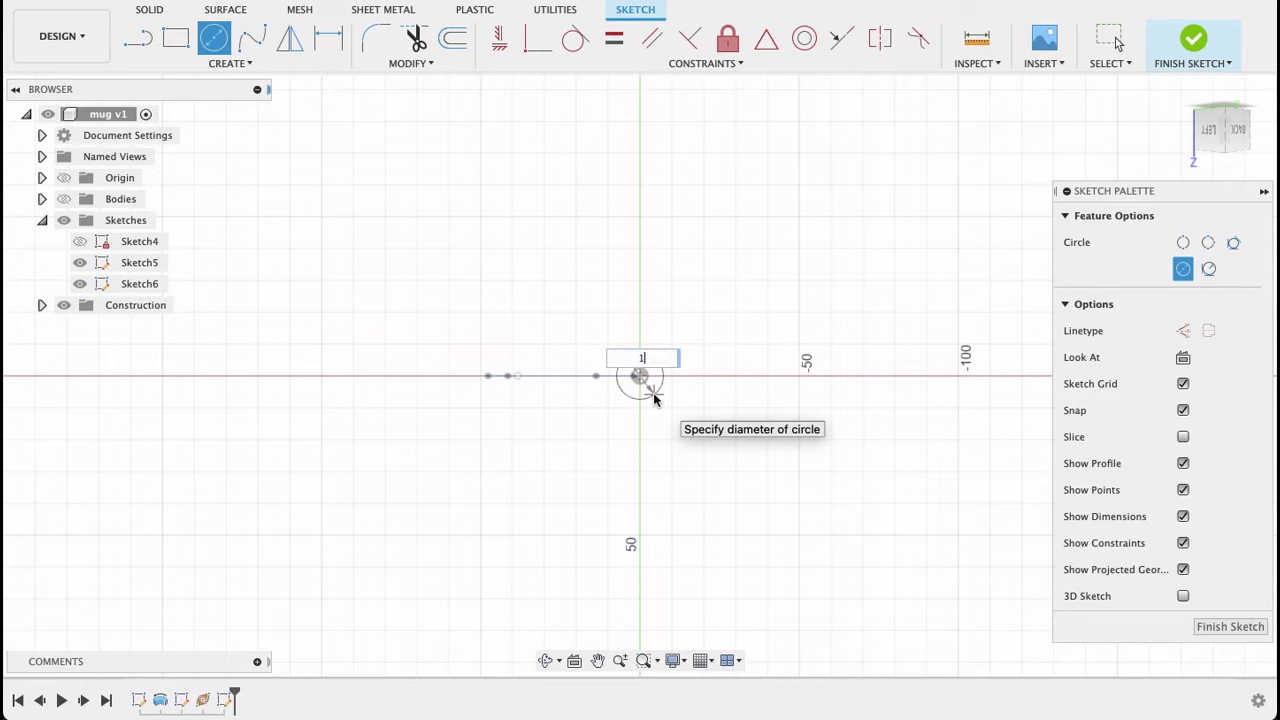
key("Return")
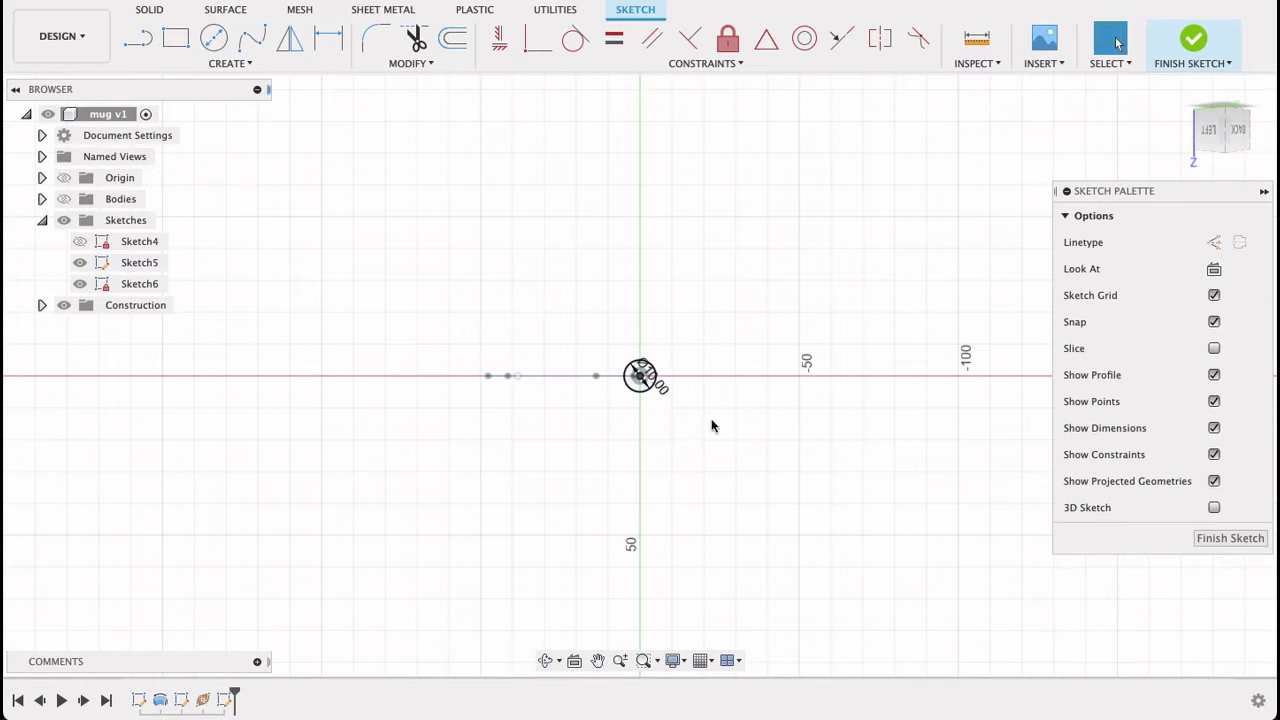
left_click(1230, 538)
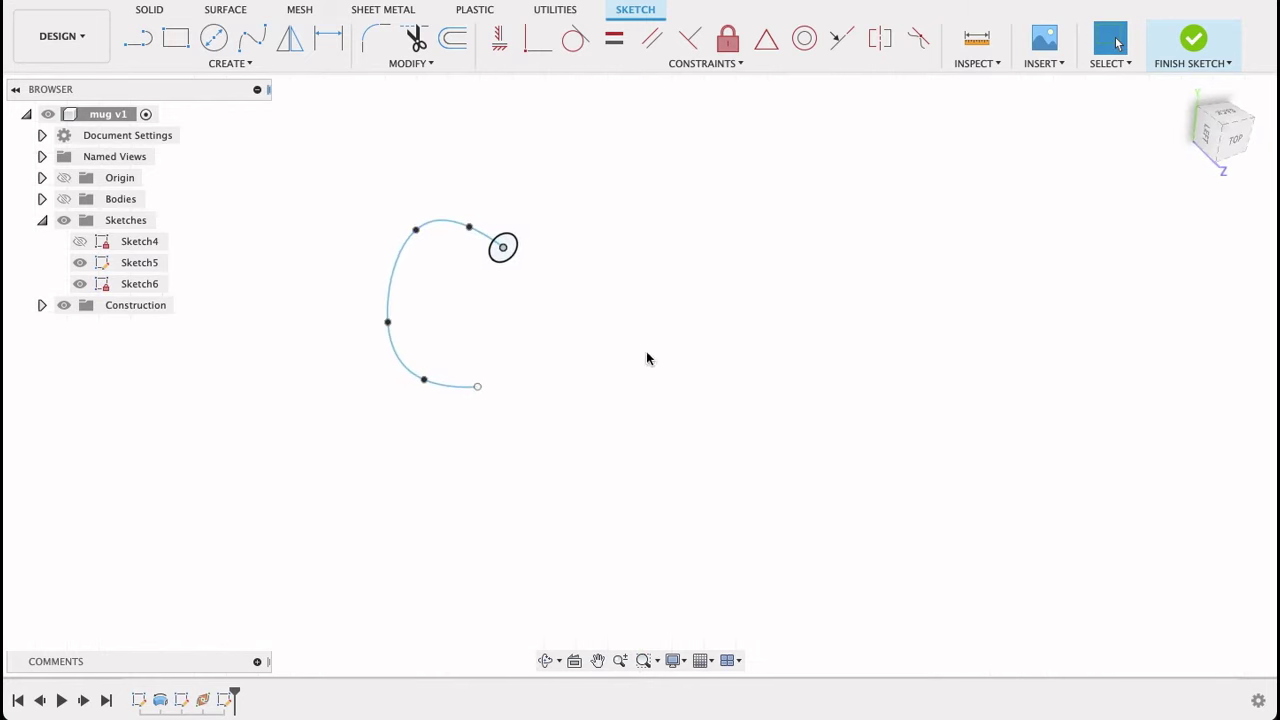
left_click(62, 199)
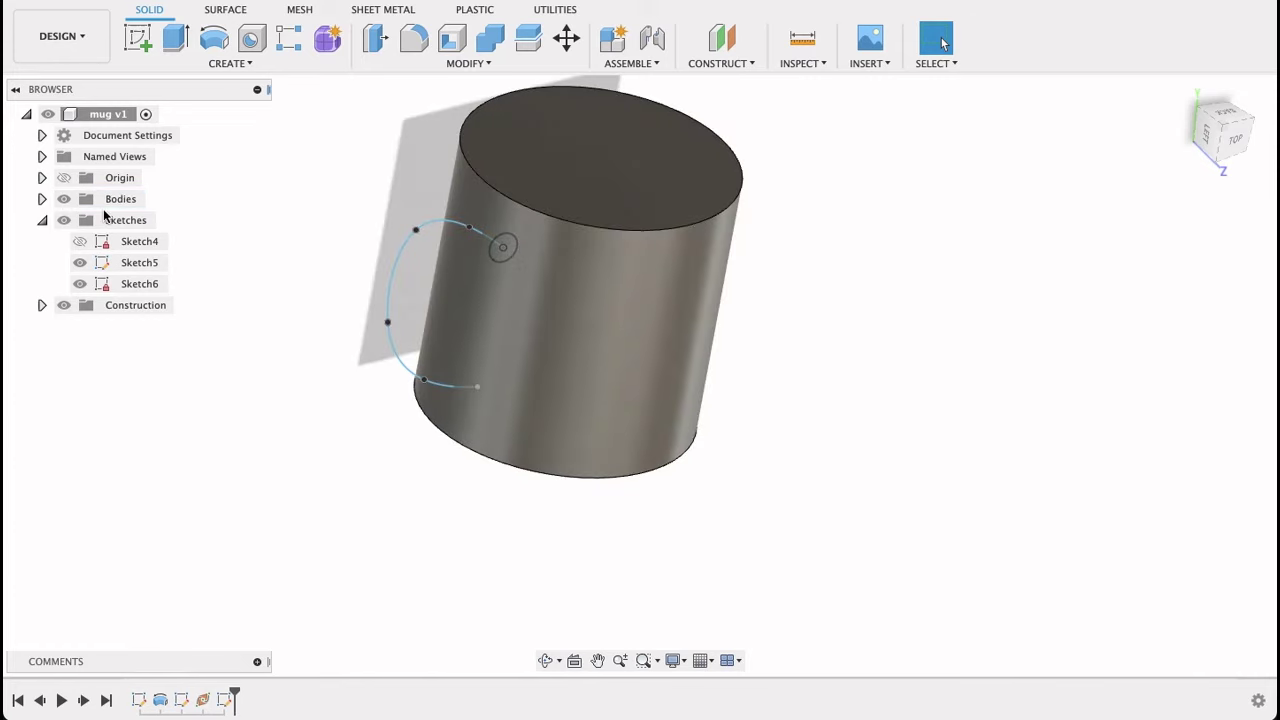
Sweep the 10 mm circle along the handle spline with the Join operation
left_click(224, 64)
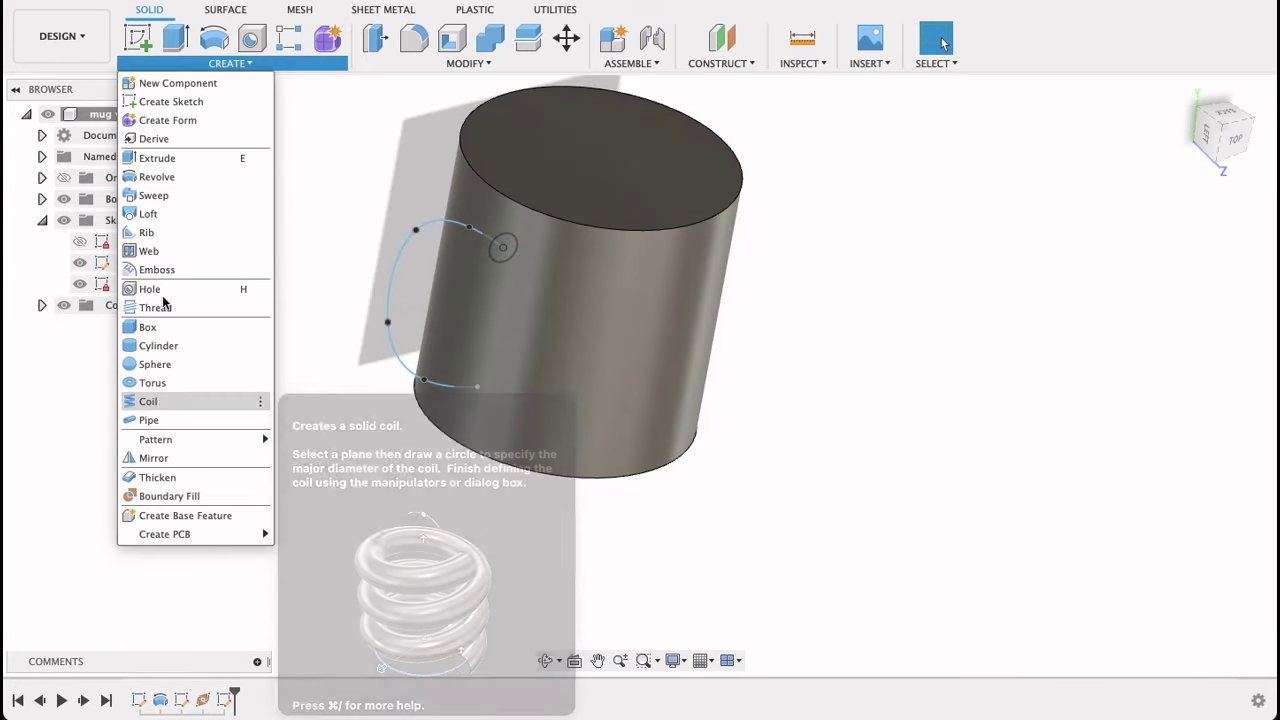
key("Escape")
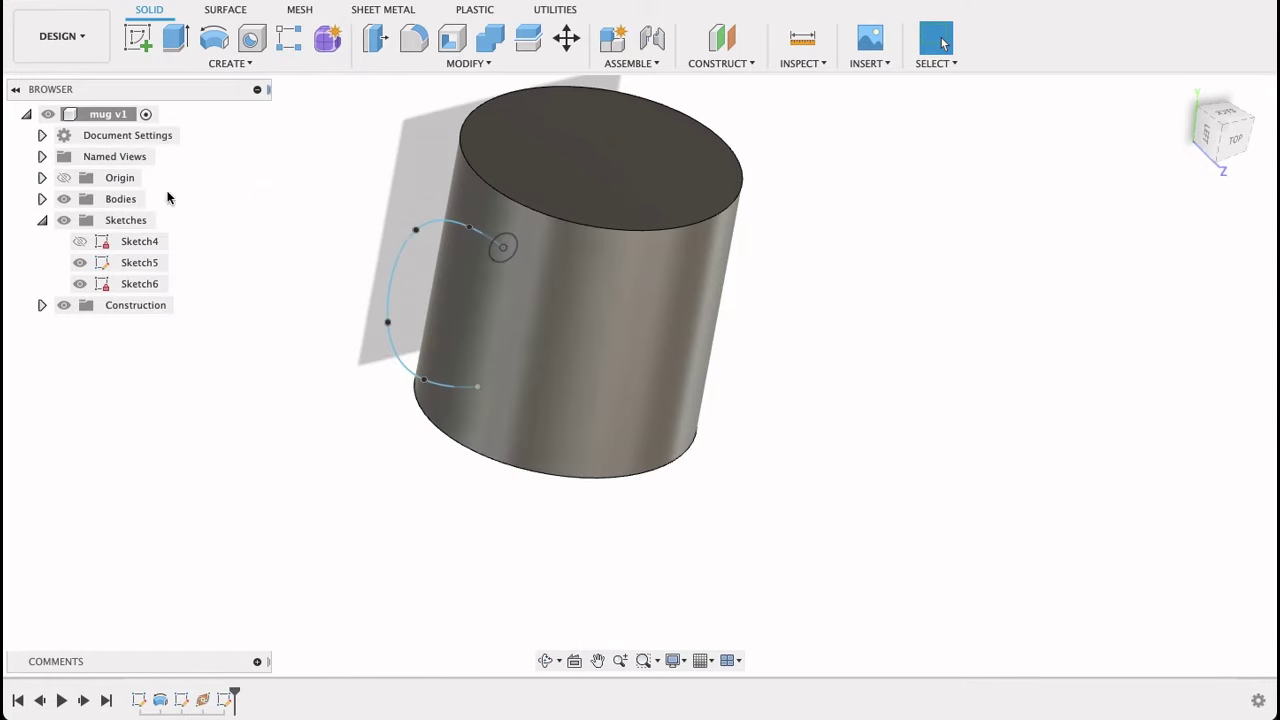
left_click(503, 250)
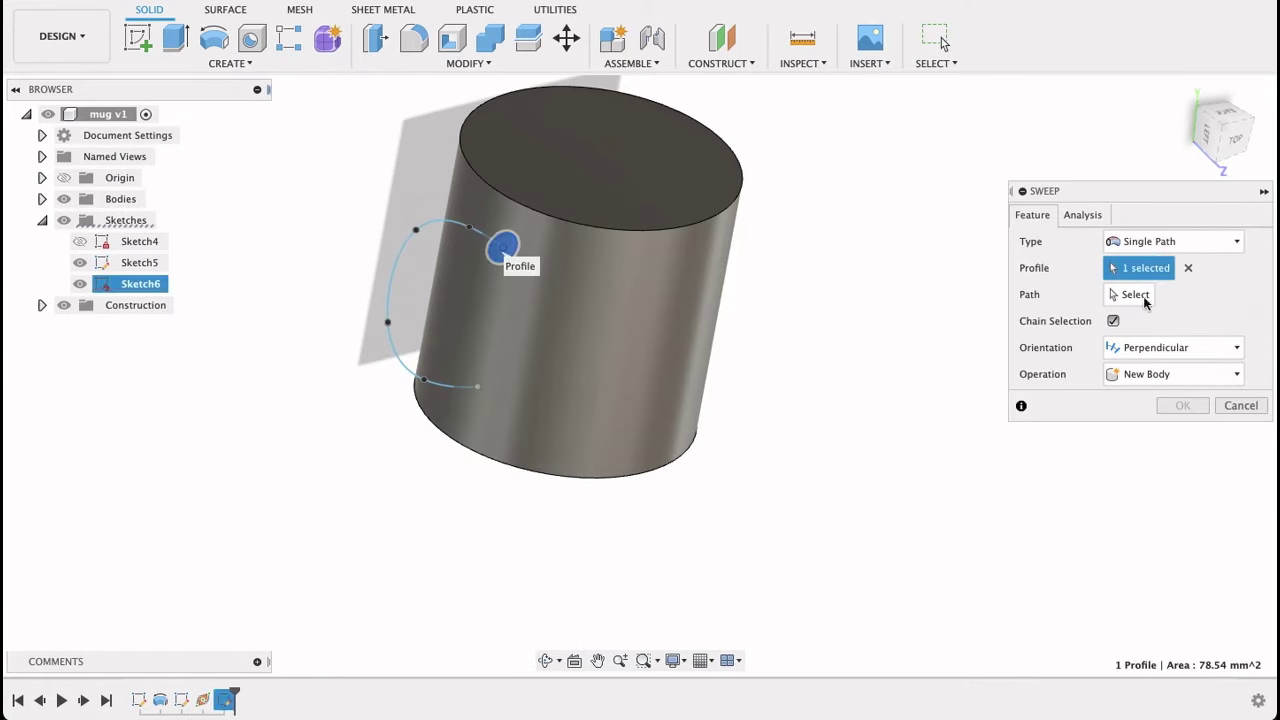
left_click(1140, 296)
left_click(465, 234)
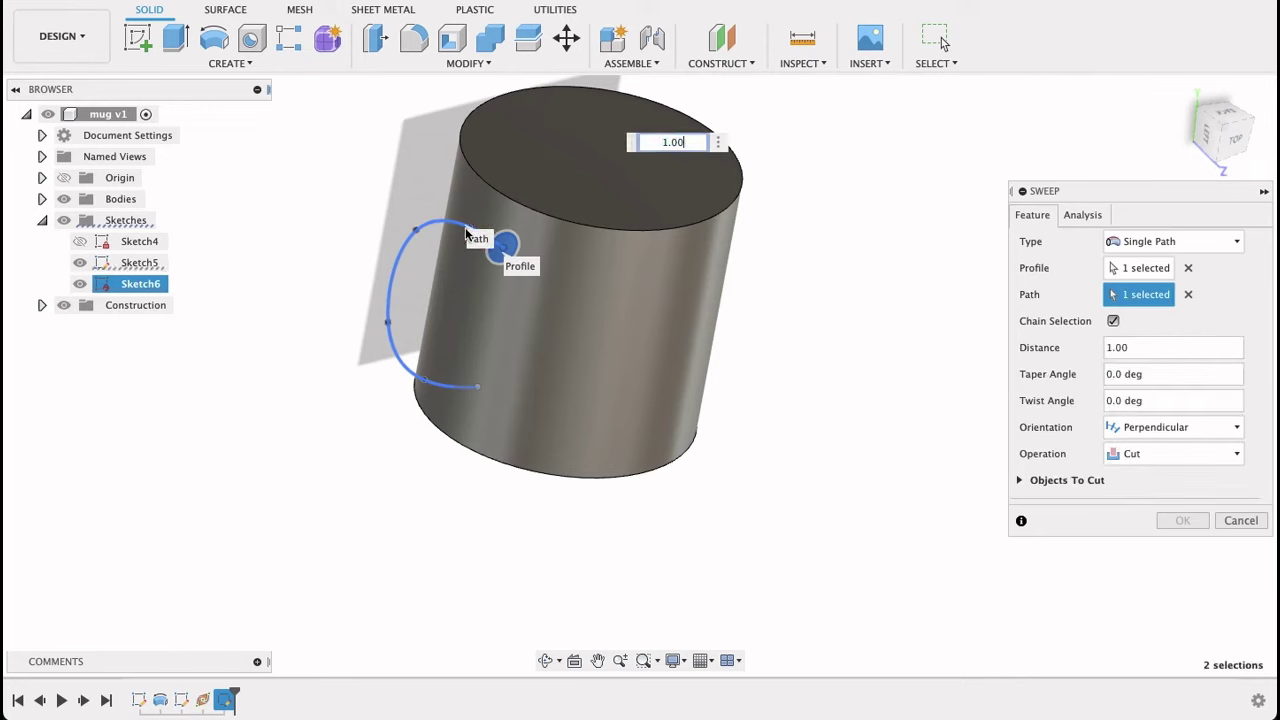
left_click(1127, 456)
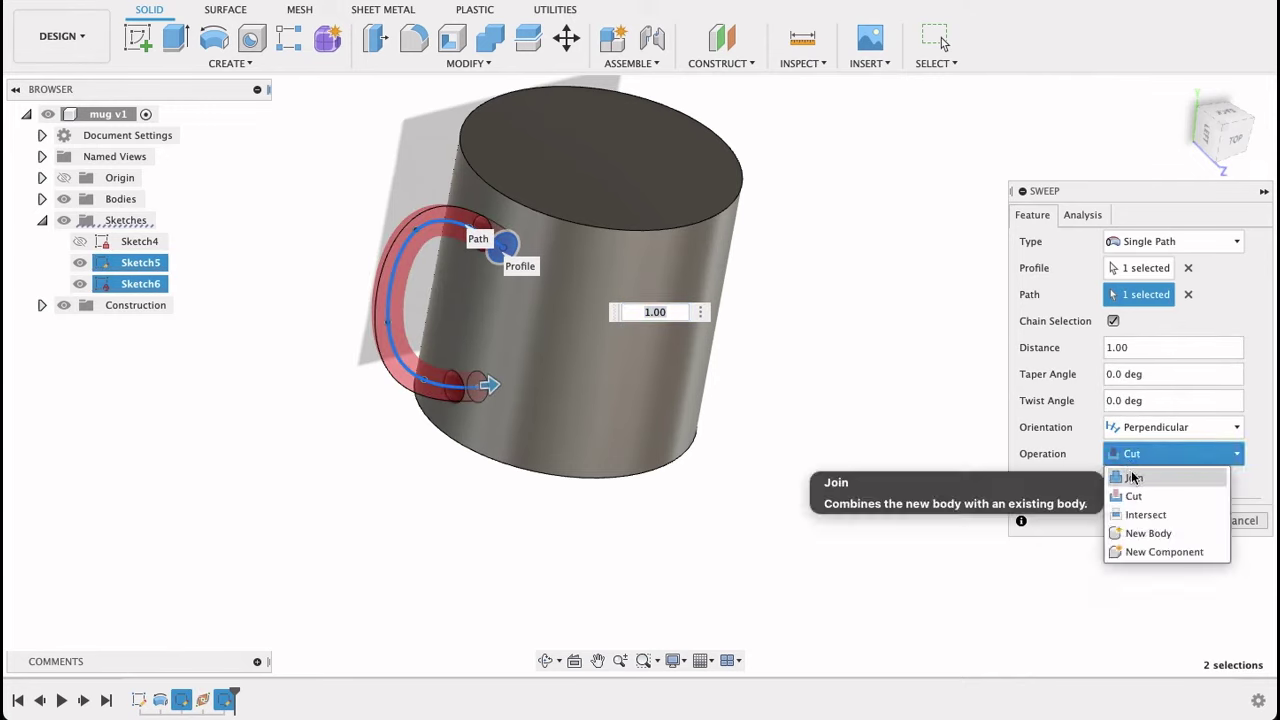
left_click(1133, 478)
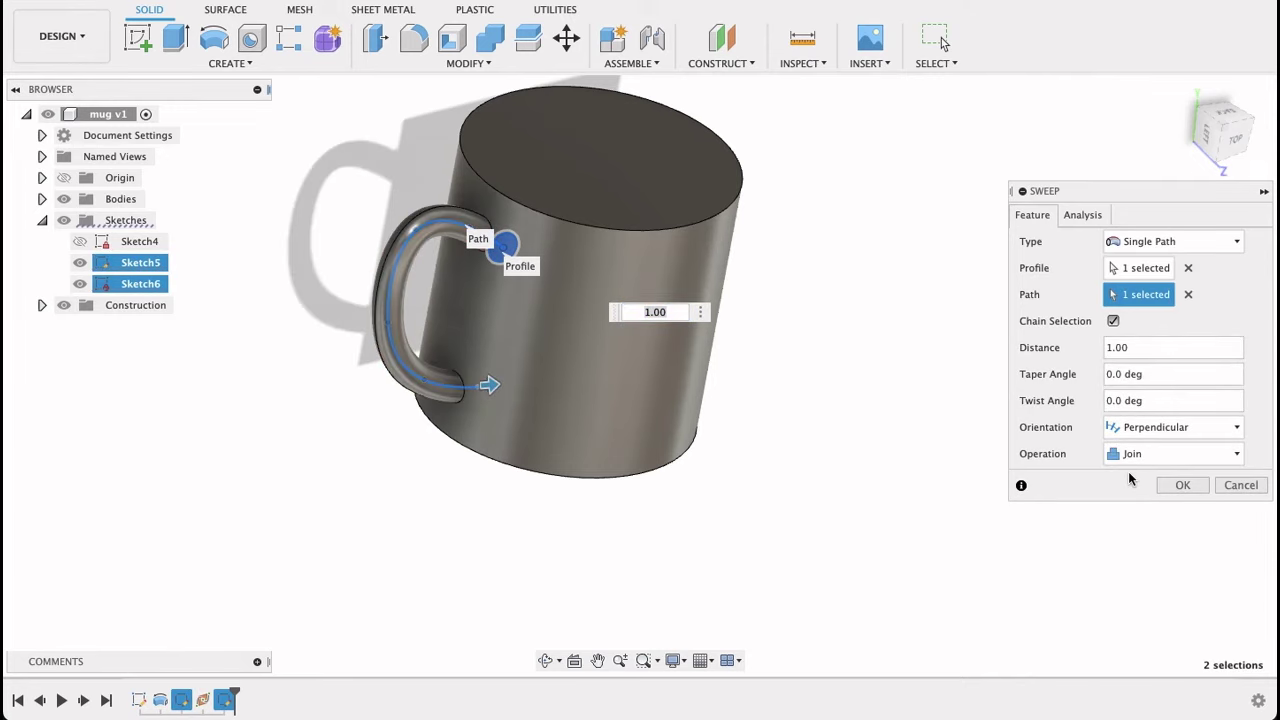
left_click(1183, 485)
middle_click_drag(1094, 349, 1056, 433, "shift")
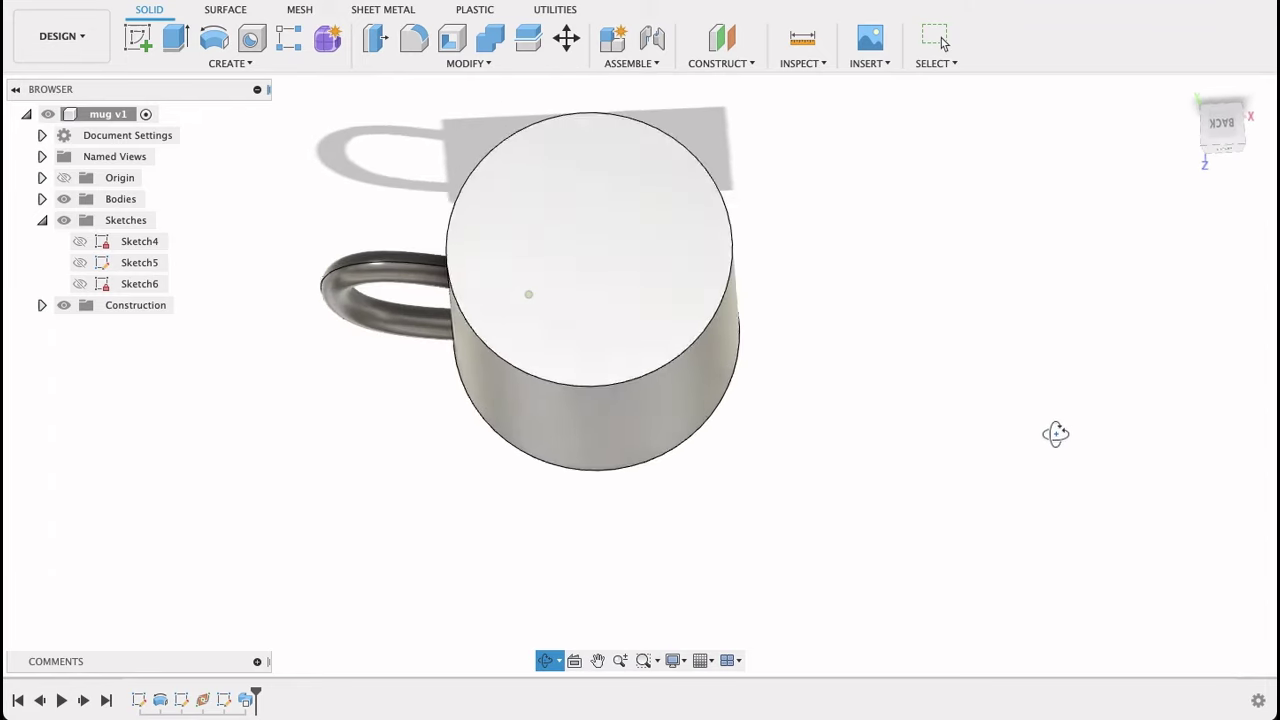
Sketch an 80 mm circle centred on the origin on the mug's top face
key("Escape")
left_click(138, 38)
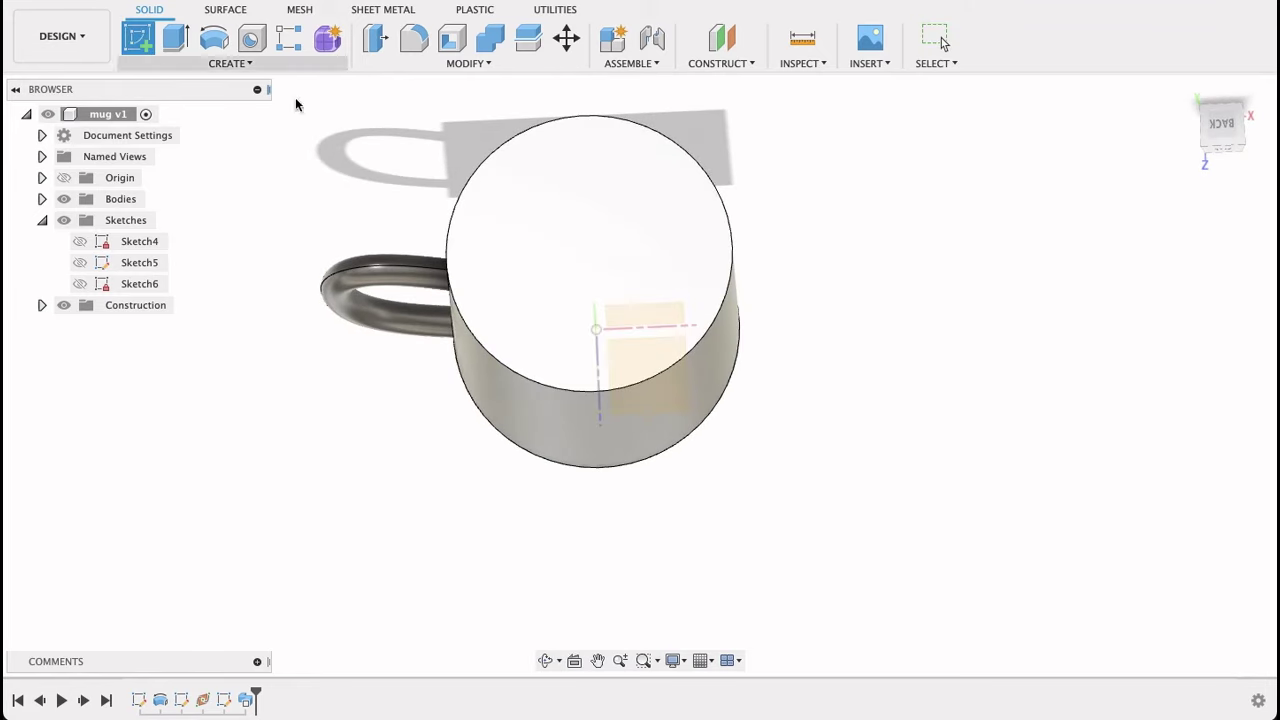
left_click(603, 255)
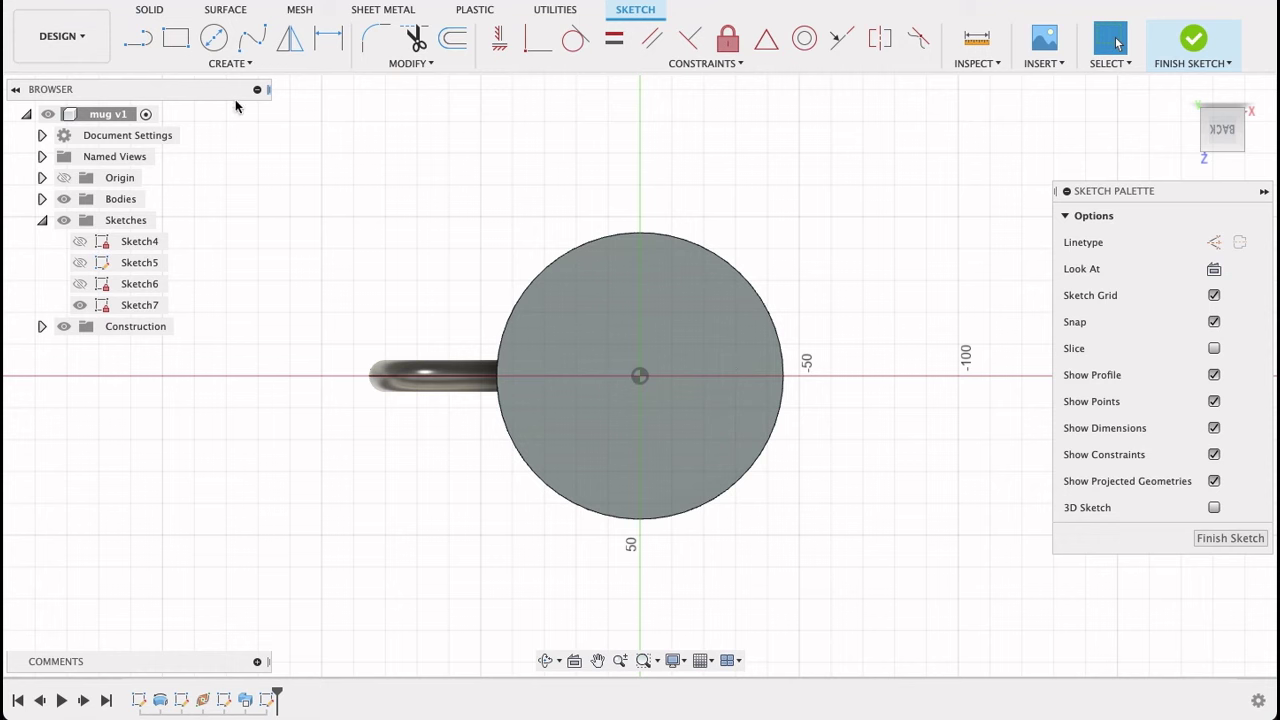
left_click(213, 38)
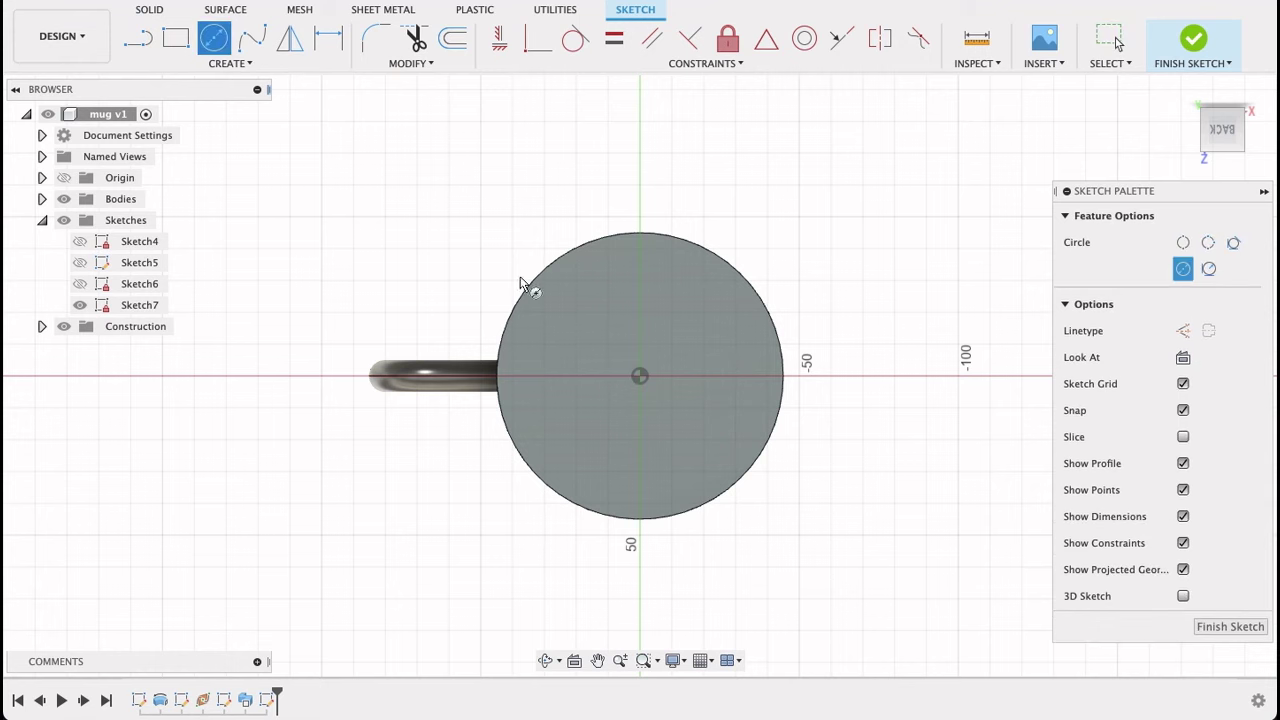
left_click(640, 377)
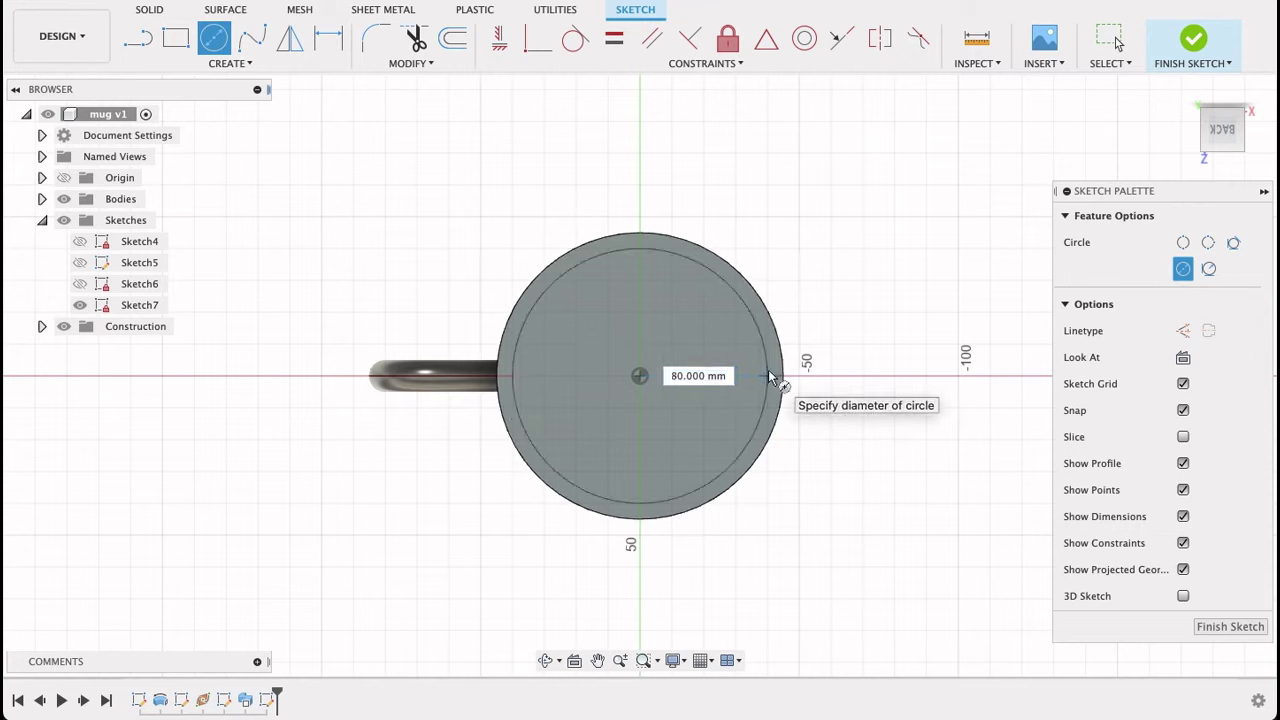
left_click(768, 375)
left_click(1226, 627)
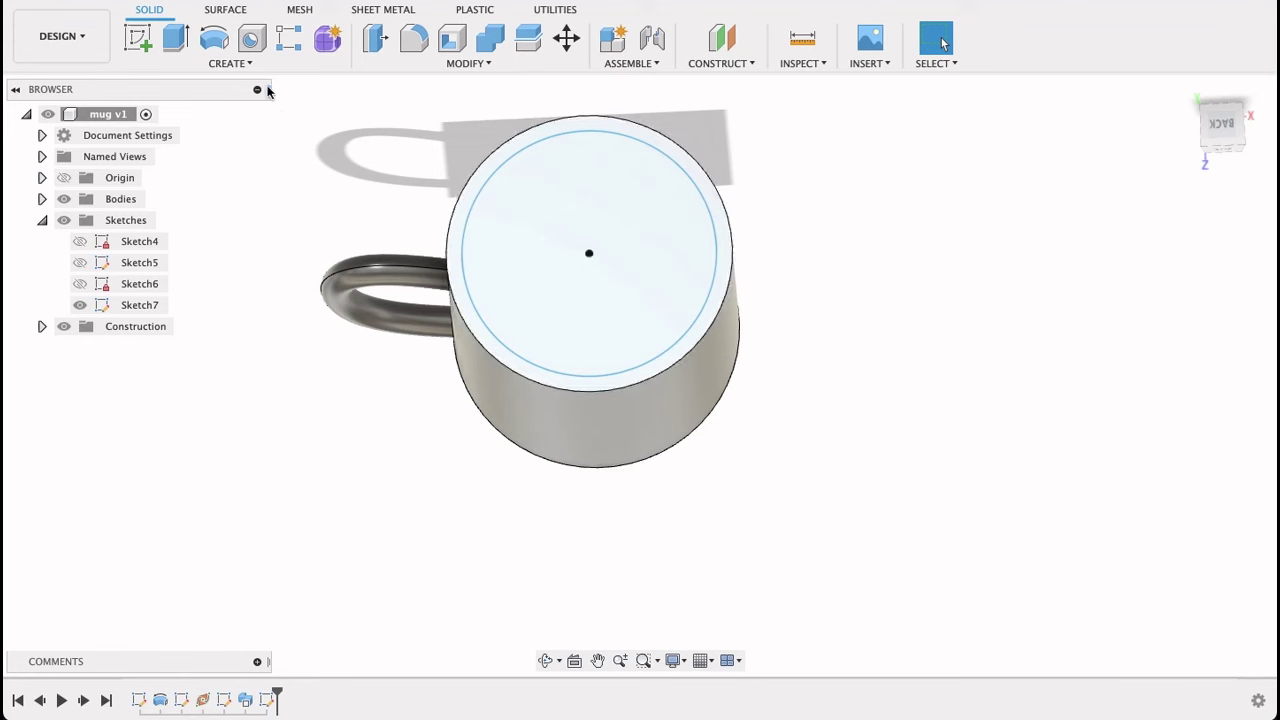
Extrude the 80 mm inner circle as a Cut at -85 mm, downward into the mug
left_click(175, 38)
left_click(514, 260)
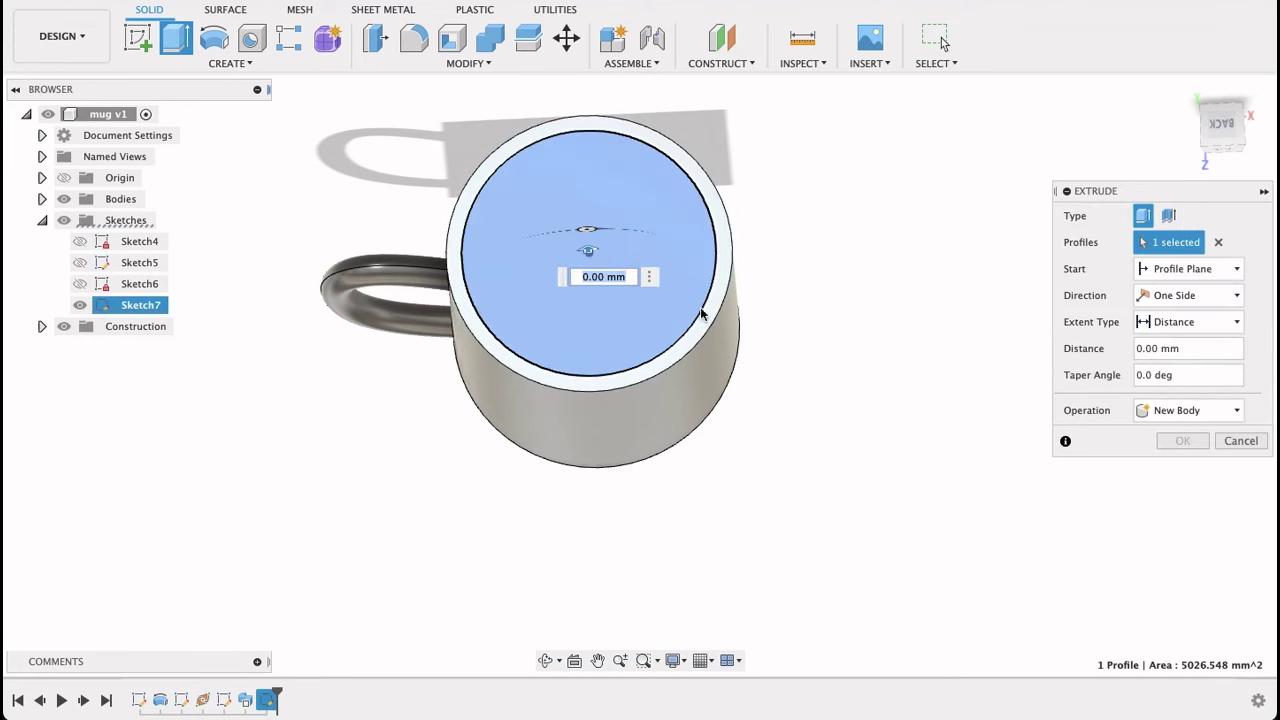
left_click(1166, 412)
left_click(1165, 452)
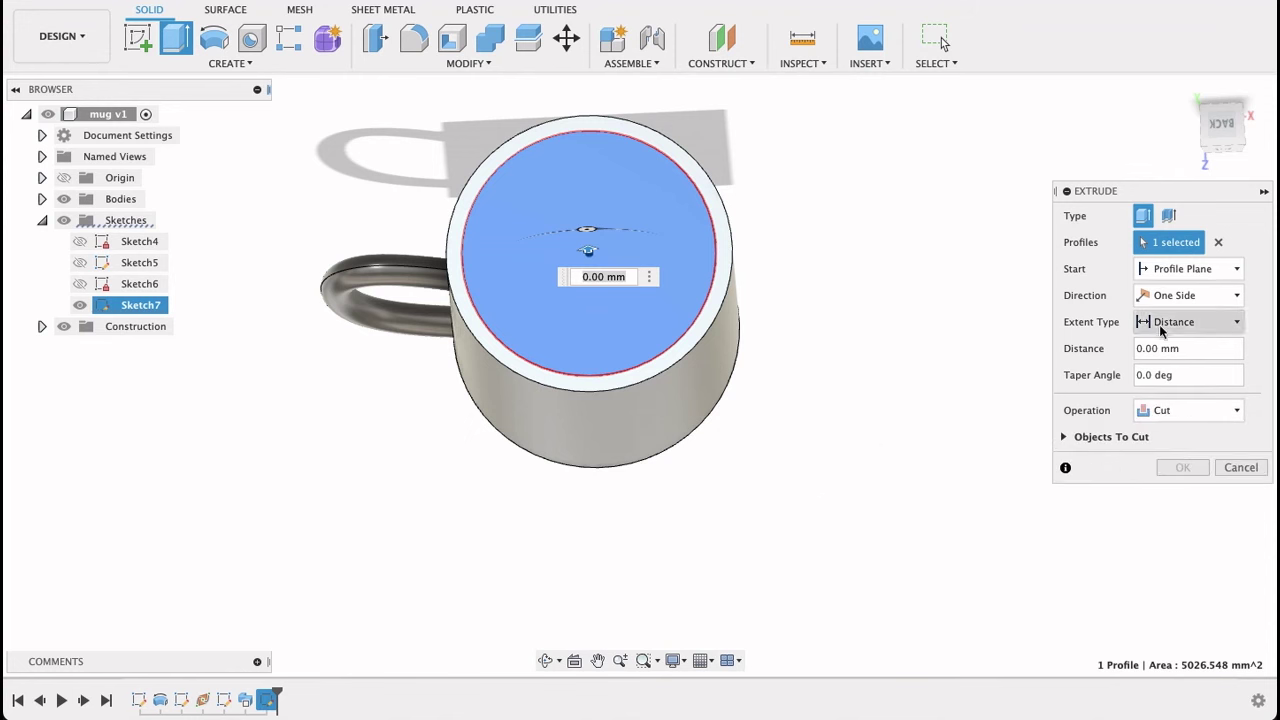
left_click(1145, 353)
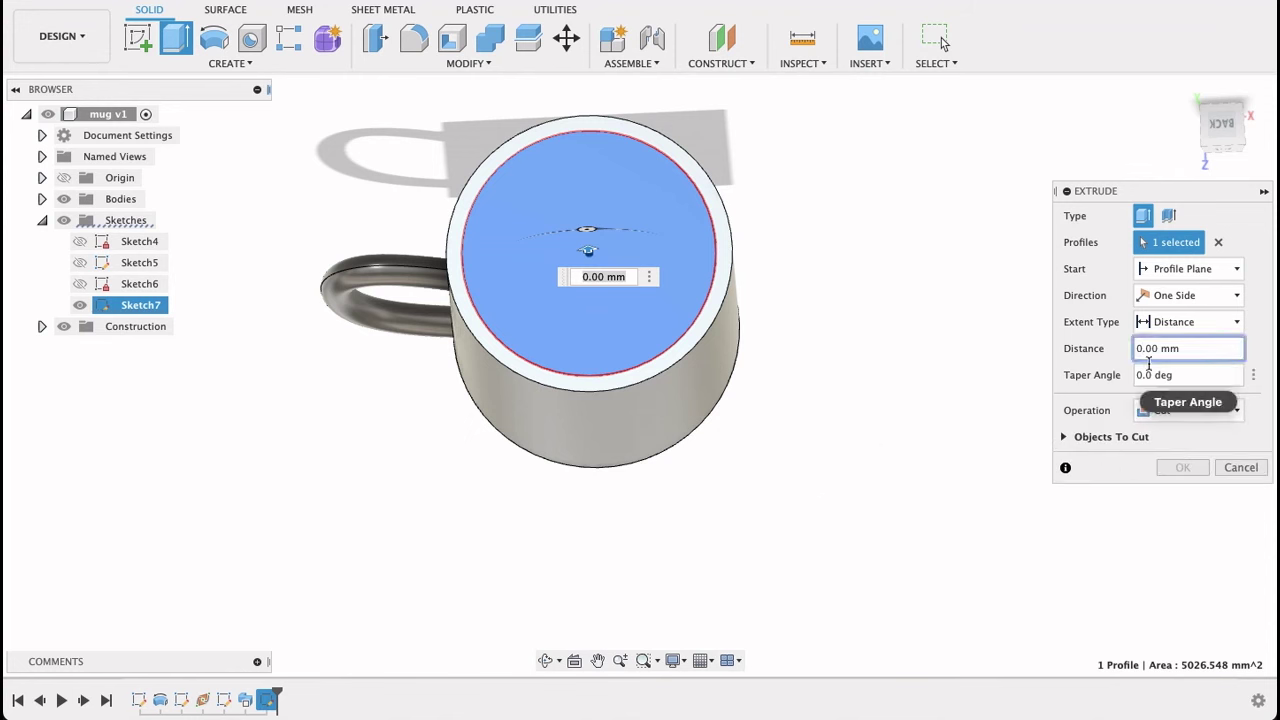
key("BackSpace")
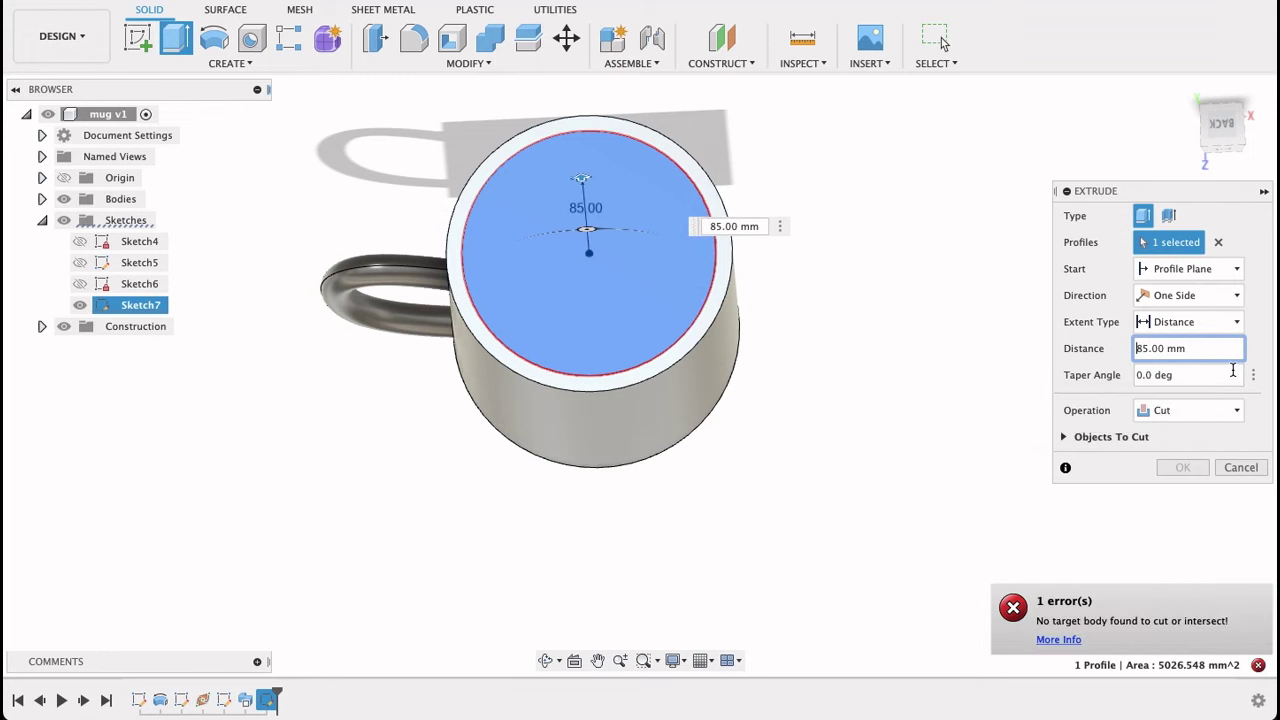
key("Home")
type("-")
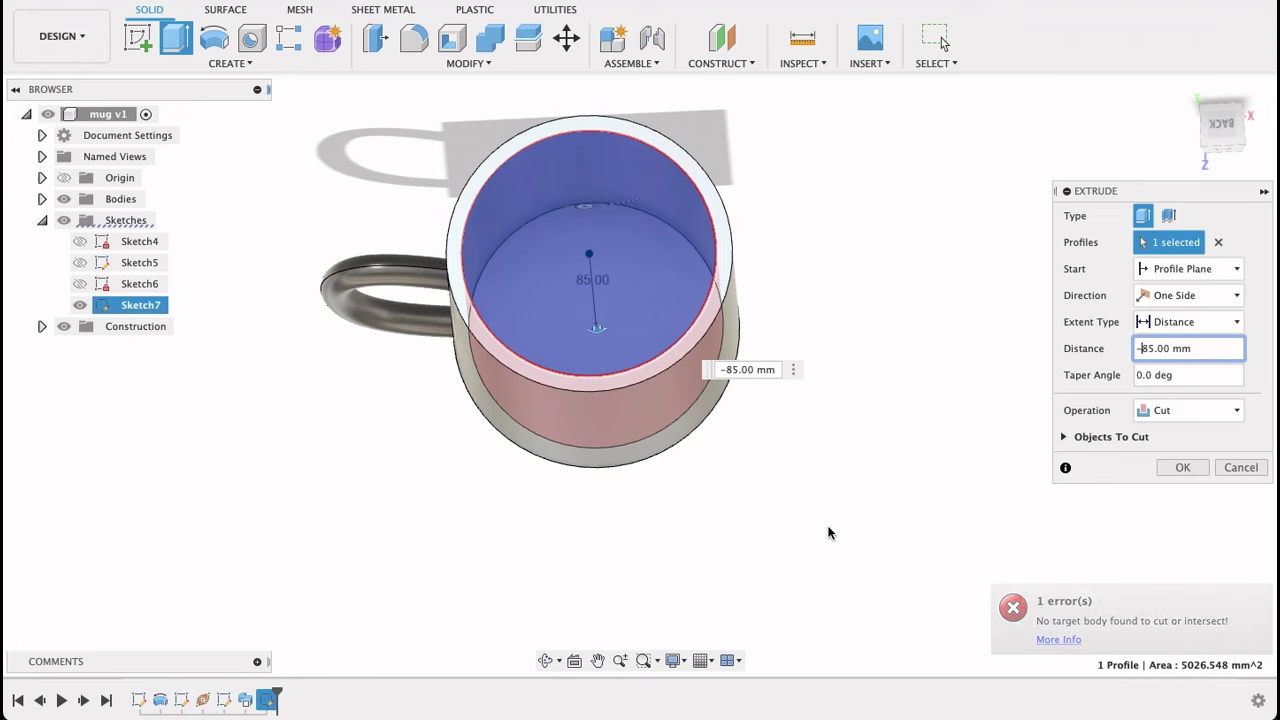
middle_click_drag(831, 531, 939, 478, "shift")
left_click(1171, 466)
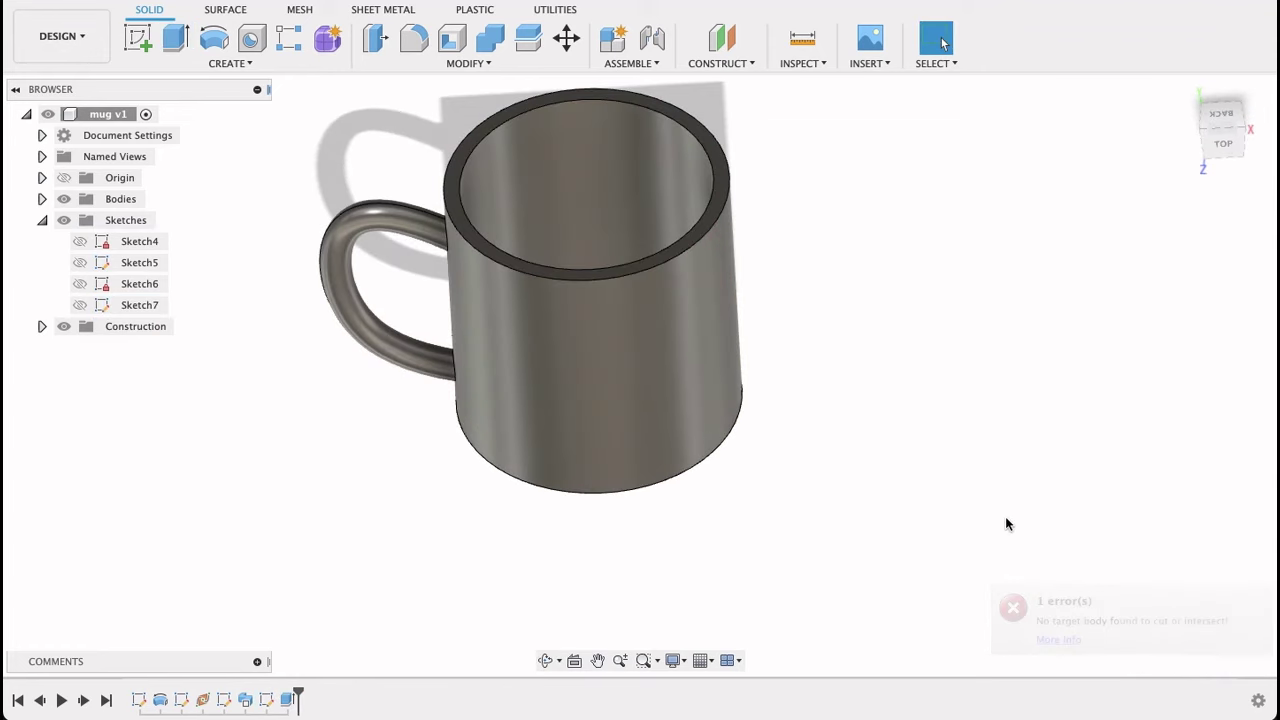